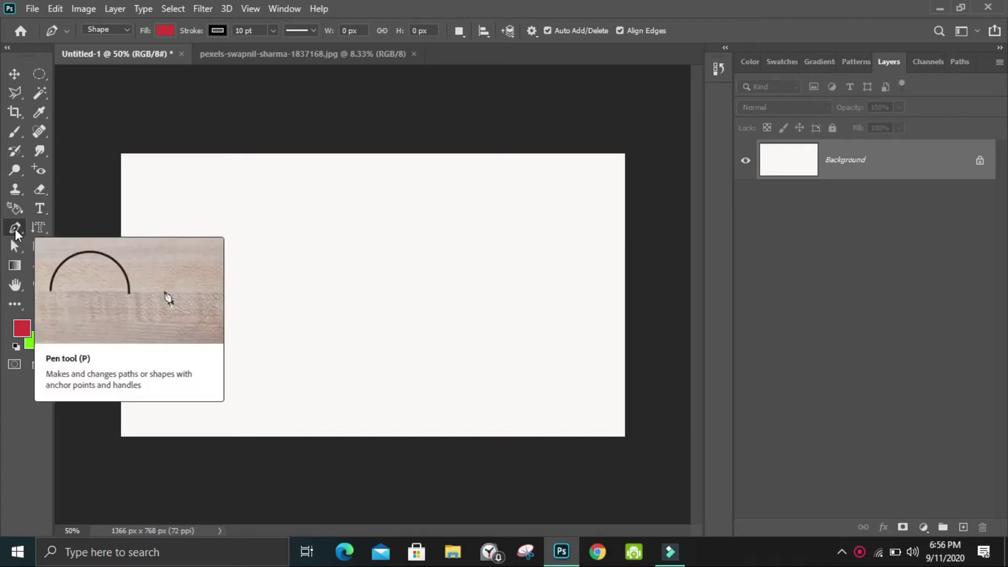
Show the Pen tool flyout listing Pen, Freeform Pen, Curvature Pen and the anchor-point tools.
right_click(15, 231)
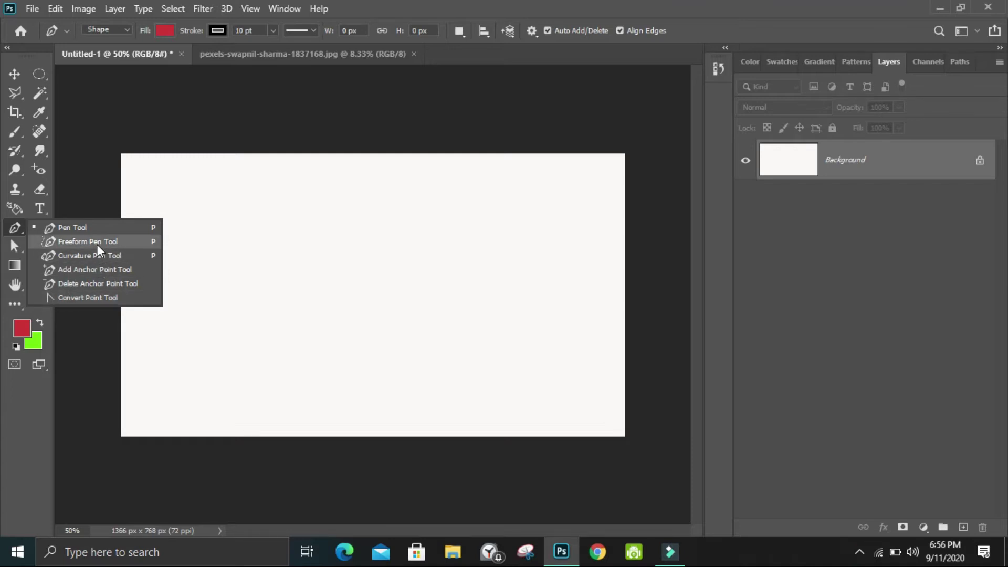
Check the path-selection flyout, then return to the Pen tool and list its Shape, Path and Pixels modes.
click(16, 251)
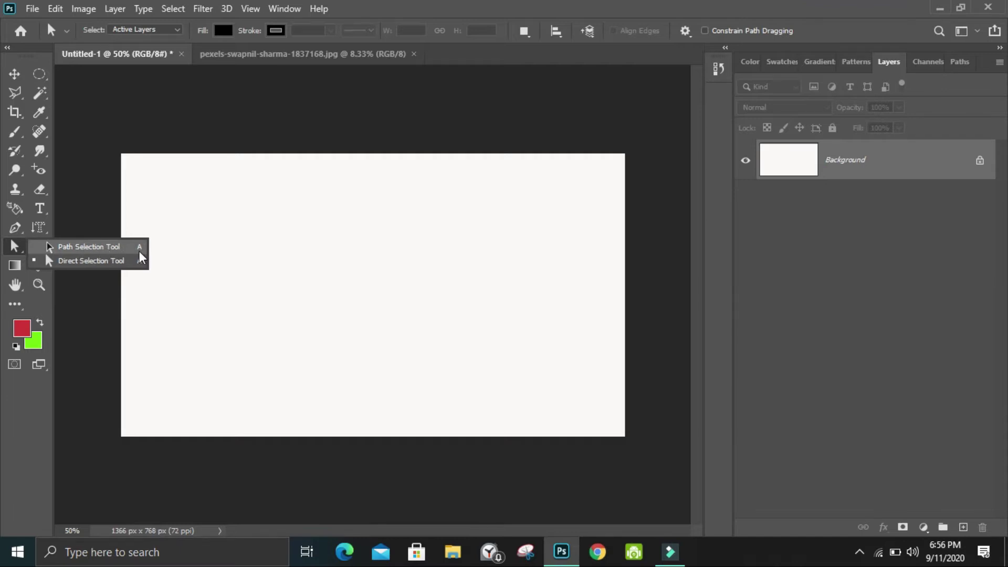
click(12, 230)
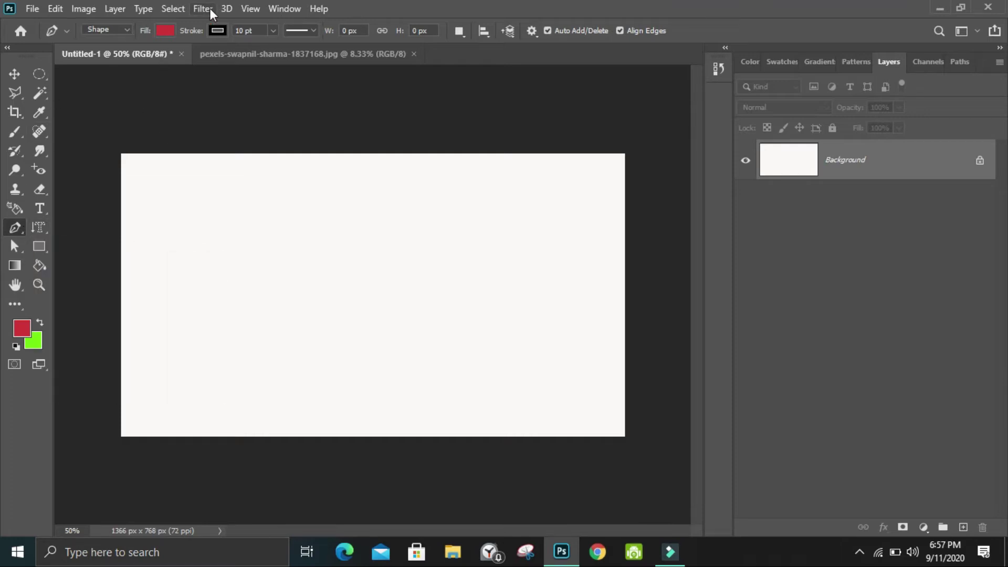
click(115, 30)
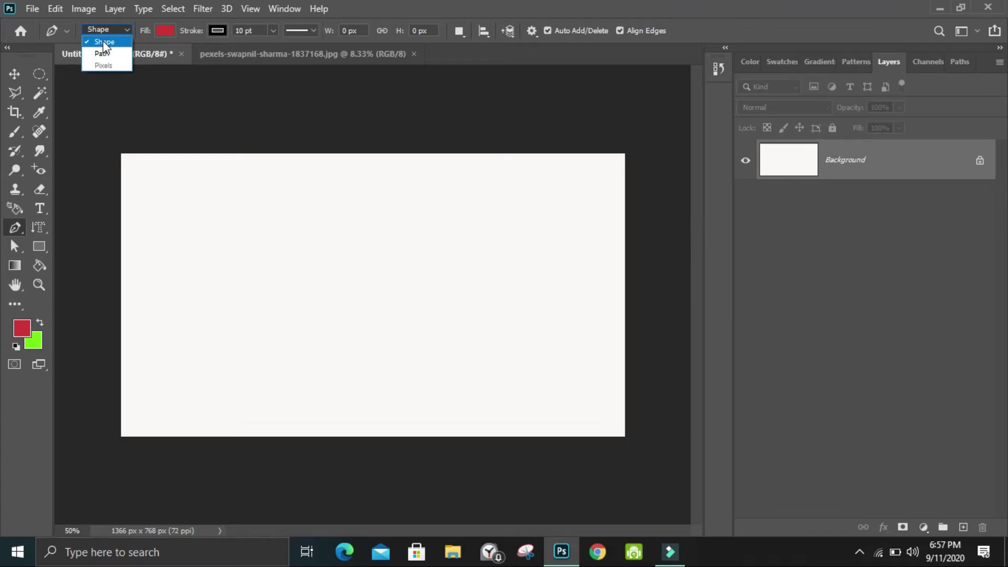
Keep Shape mode, with a green fill and a red stroke colour.
click(104, 43)
click(166, 30)
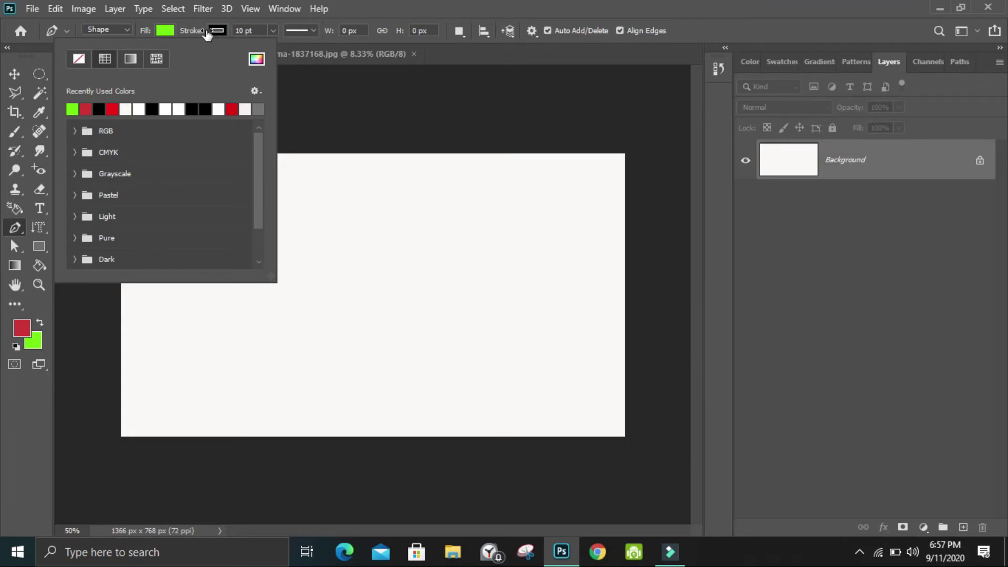
click(227, 29)
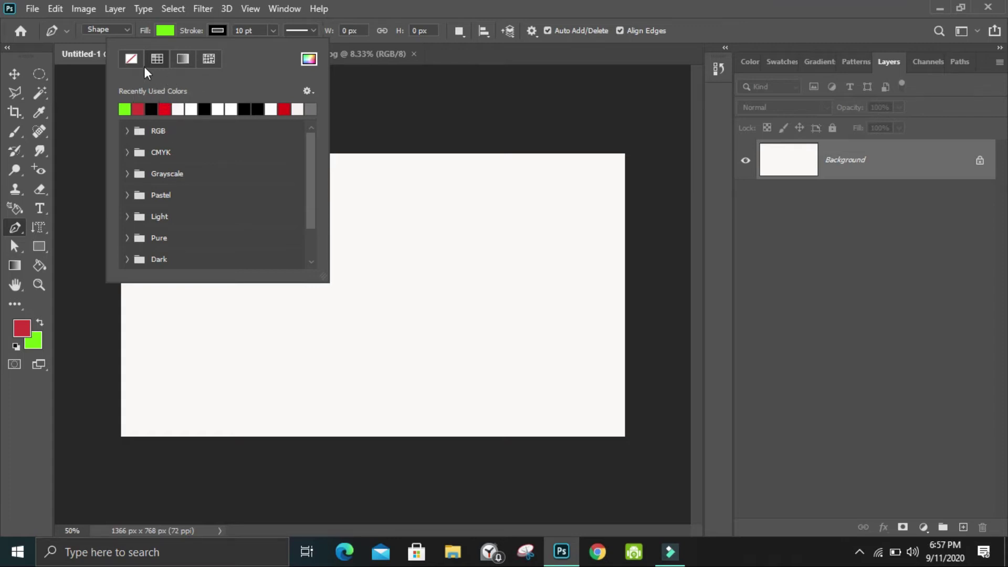
click(133, 57)
click(219, 30)
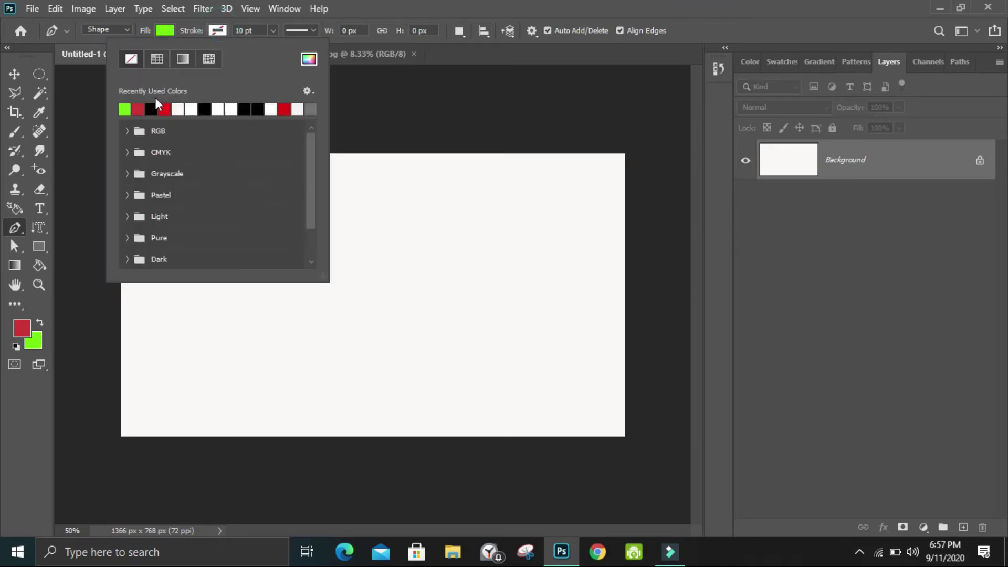
click(151, 107)
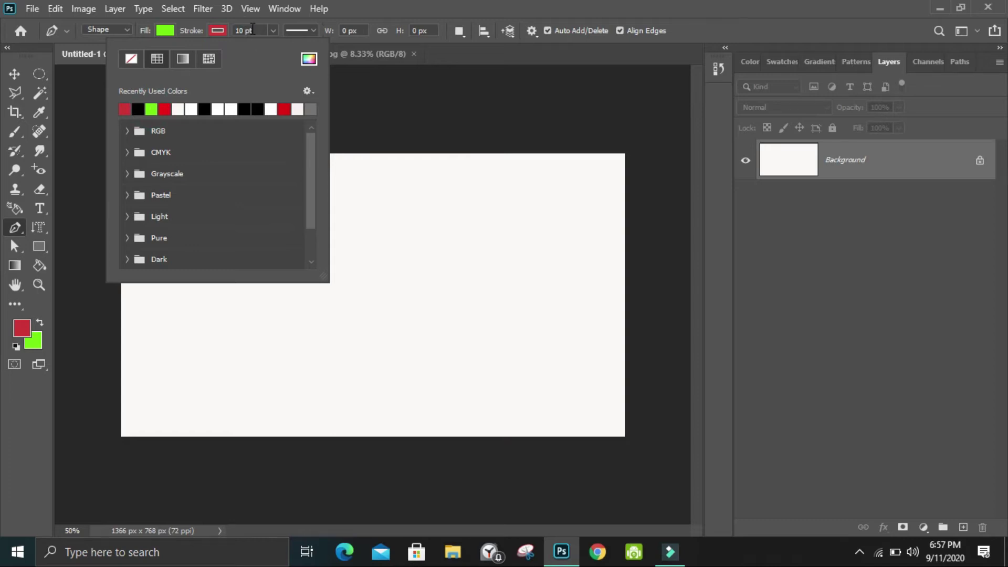
Set the stroke to 10 pt width with a solid line type.
click(307, 29)
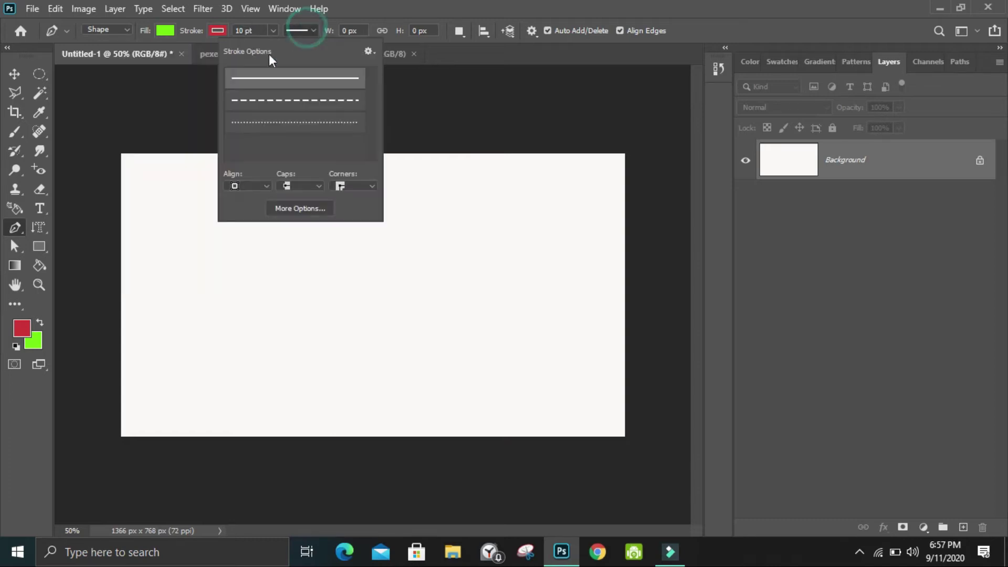
click(267, 33)
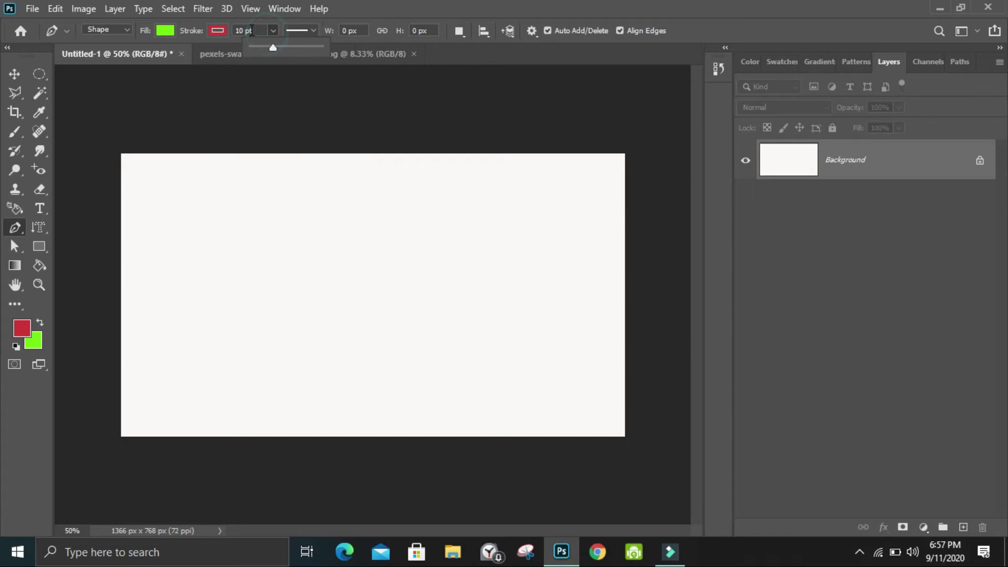
click(314, 30)
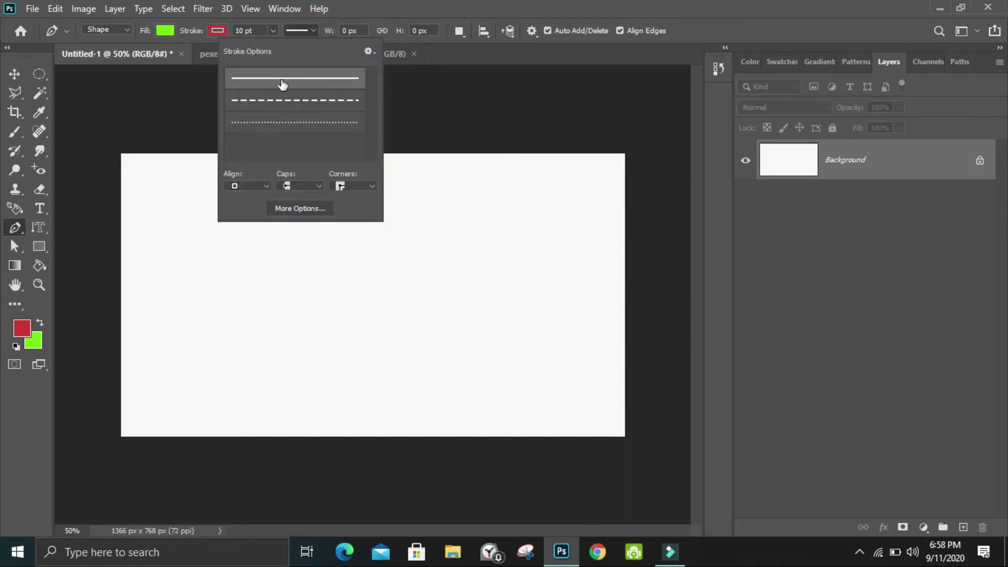
click(311, 31)
click(308, 30)
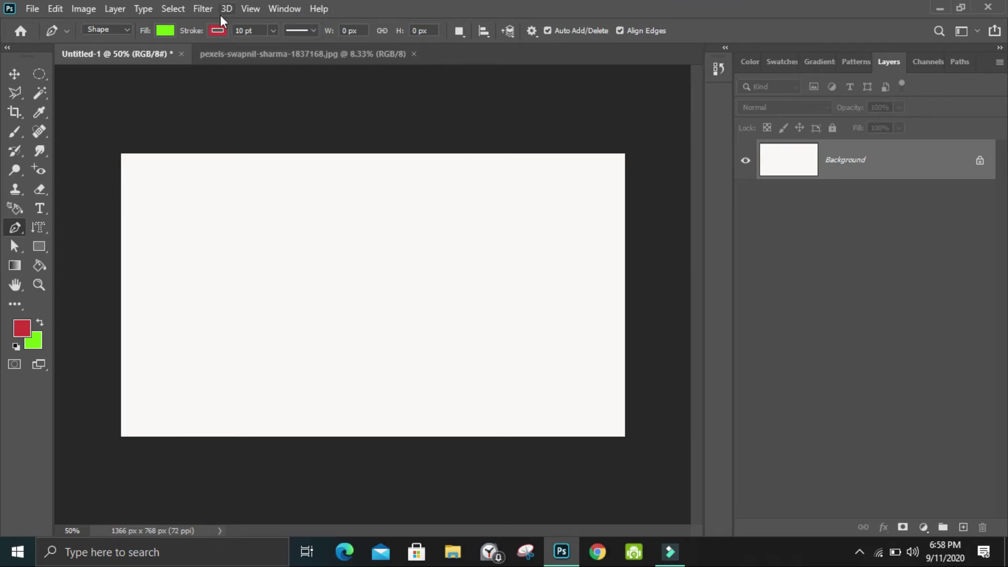
Draw a closed four-cornered shape with the standard Pen tool.
right_click(14, 234)
click(16, 228)
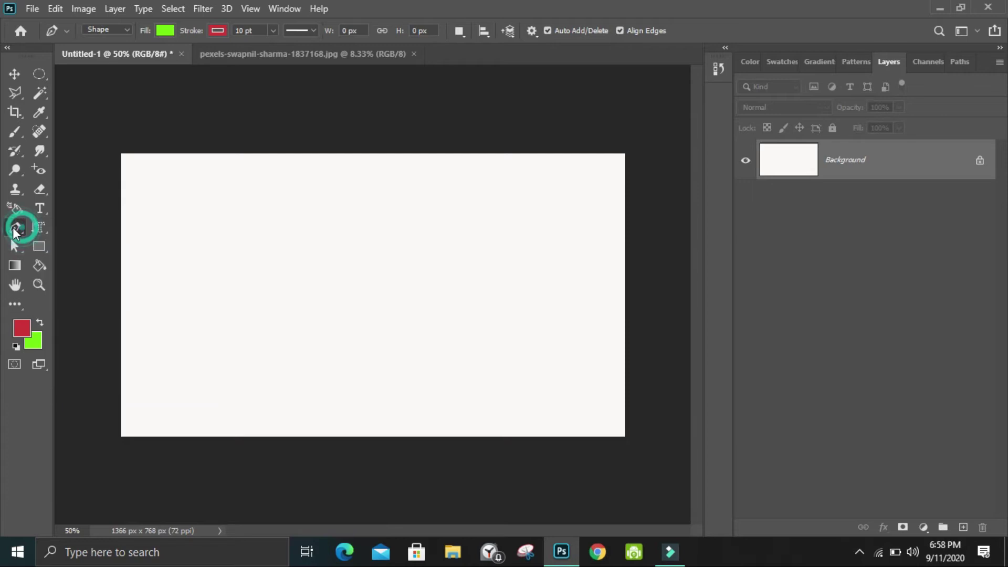
click(237, 204)
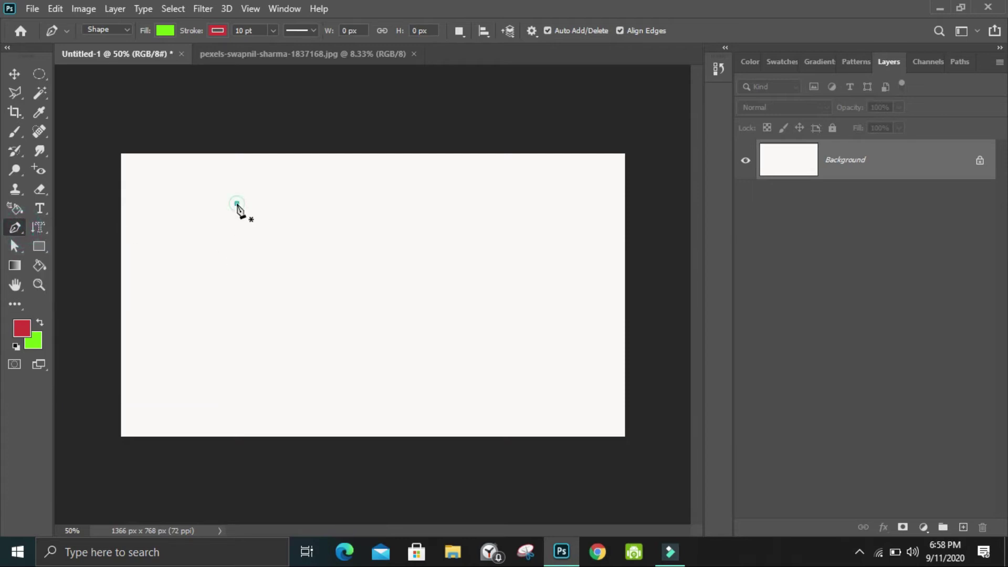
click(397, 213)
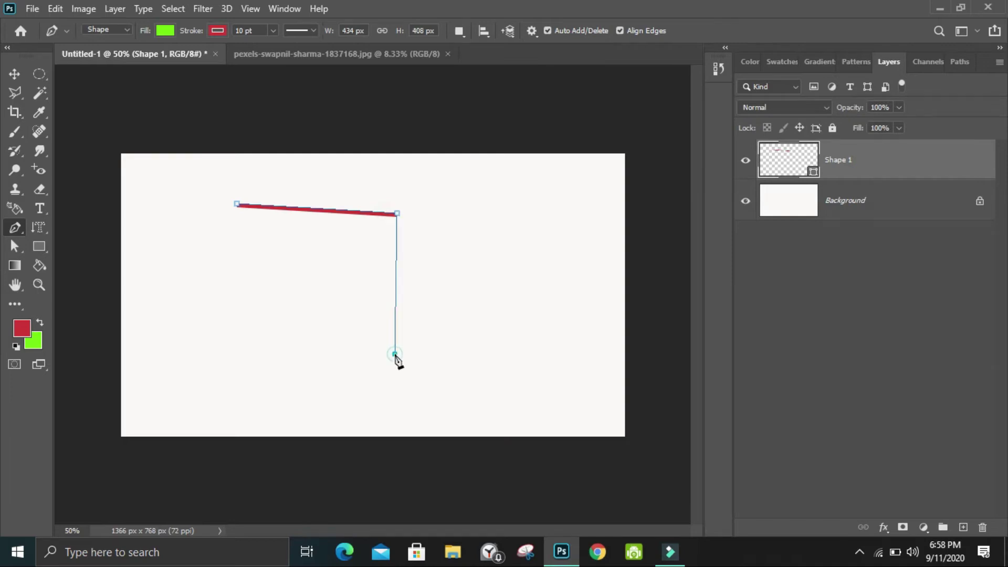
click(395, 353)
click(268, 352)
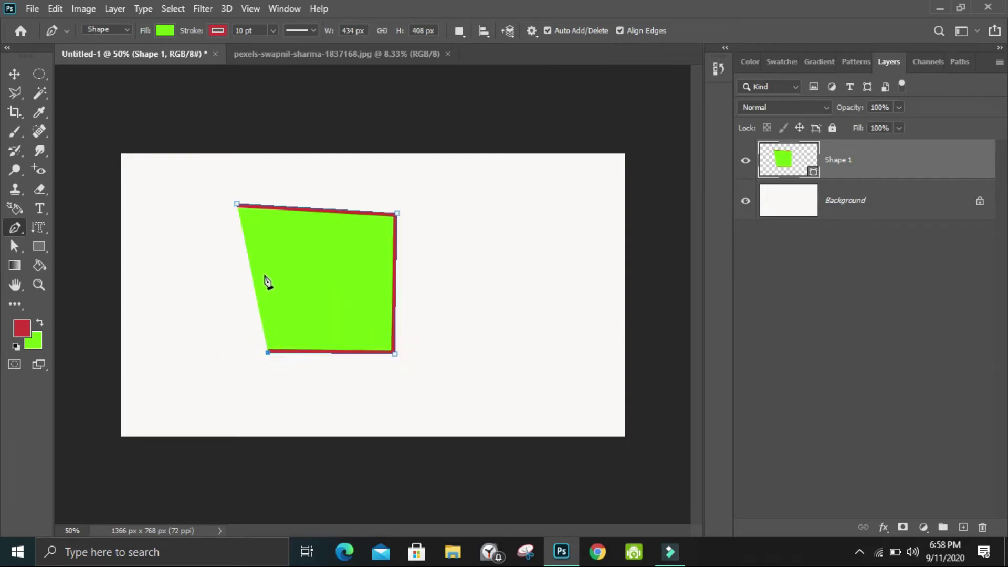
click(237, 205)
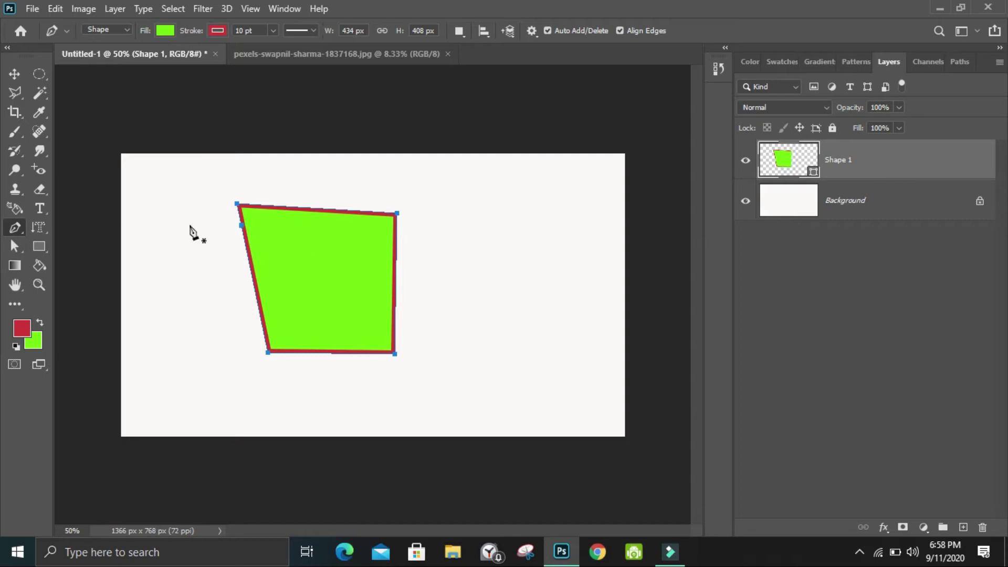
Undo a stray top-edge anchor and set the shape's stroke to No Color.
click(309, 208)
key(ctrl+z)
click(223, 29)
click(134, 55)
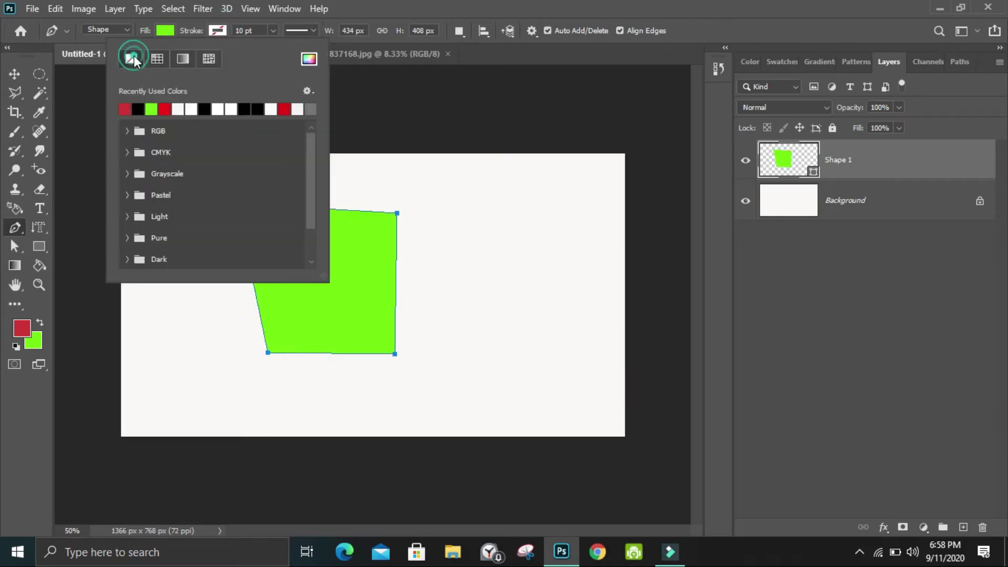
click(191, 25)
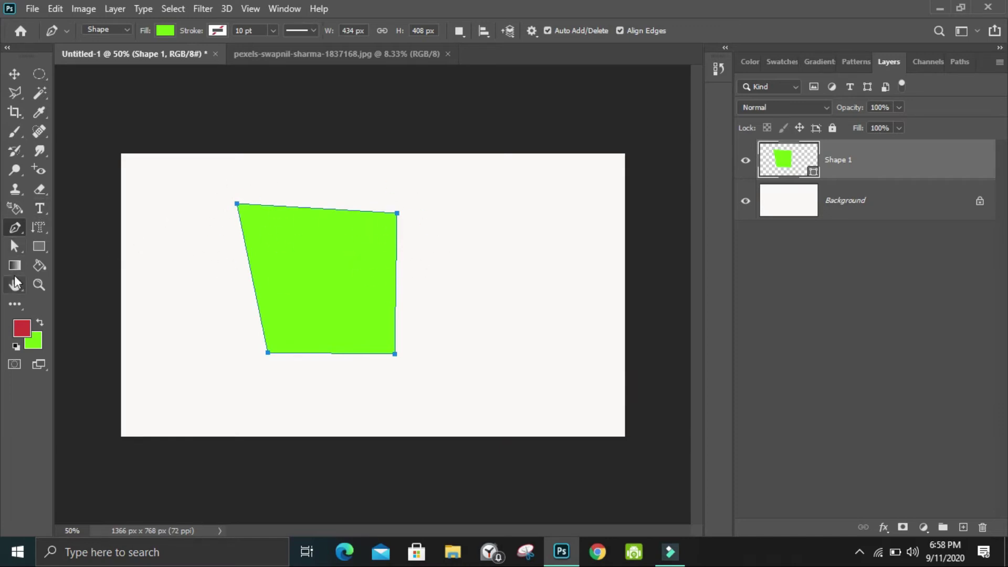
Drag handles out of each corner with the Convert Point Tool to curve the shape's edges.
right_click(15, 231)
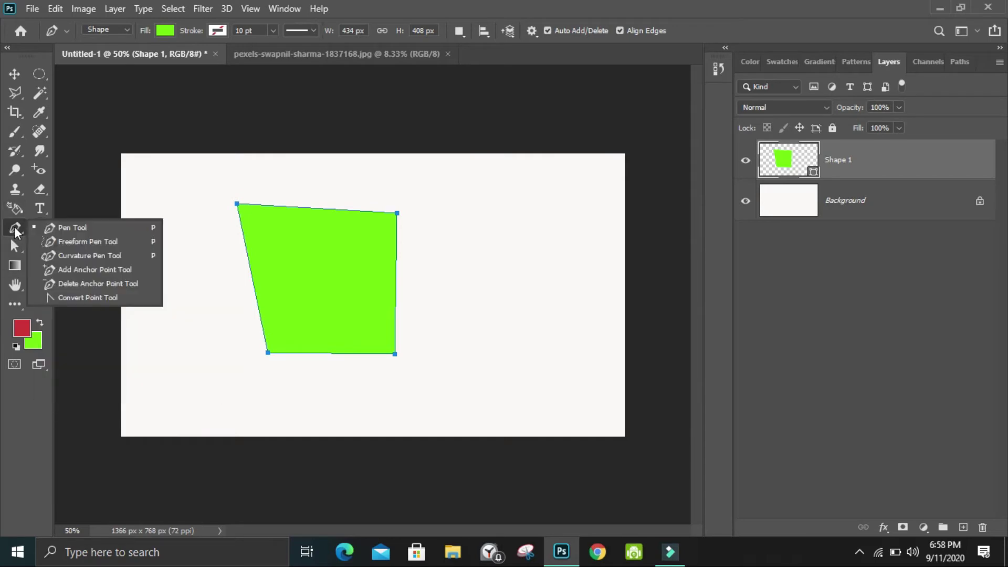
click(89, 297)
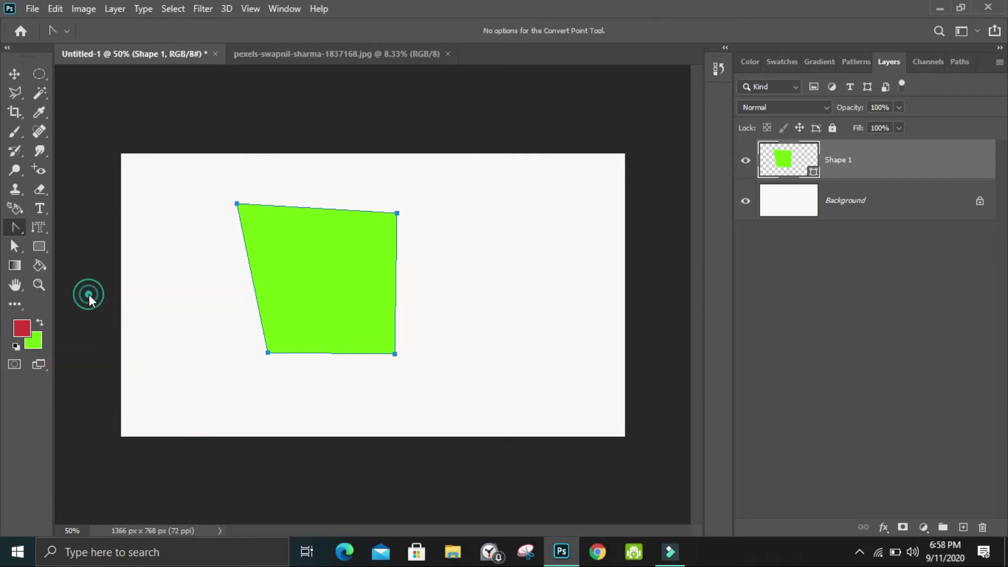
drag(398, 213, 417, 237)
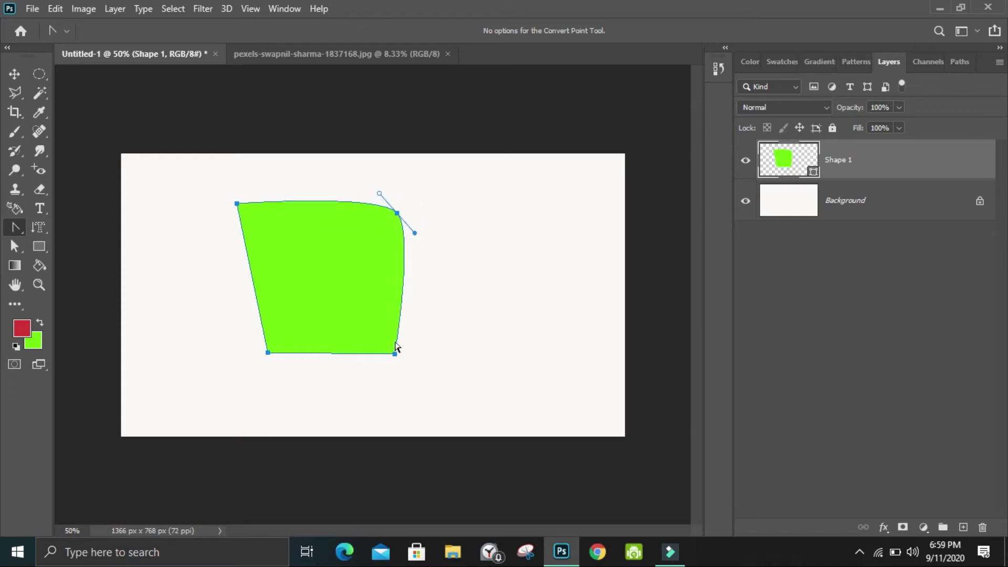
drag(394, 354, 372, 362)
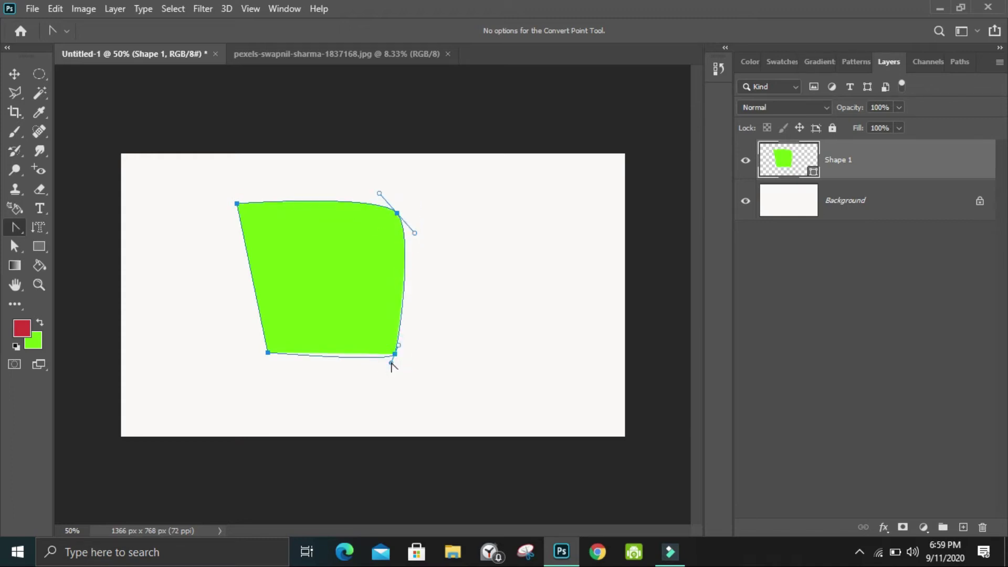
mouse_move(398, 347)
mouse_down()
mouse_move(421, 358)
mouse_move(372, 376)
mouse_up()
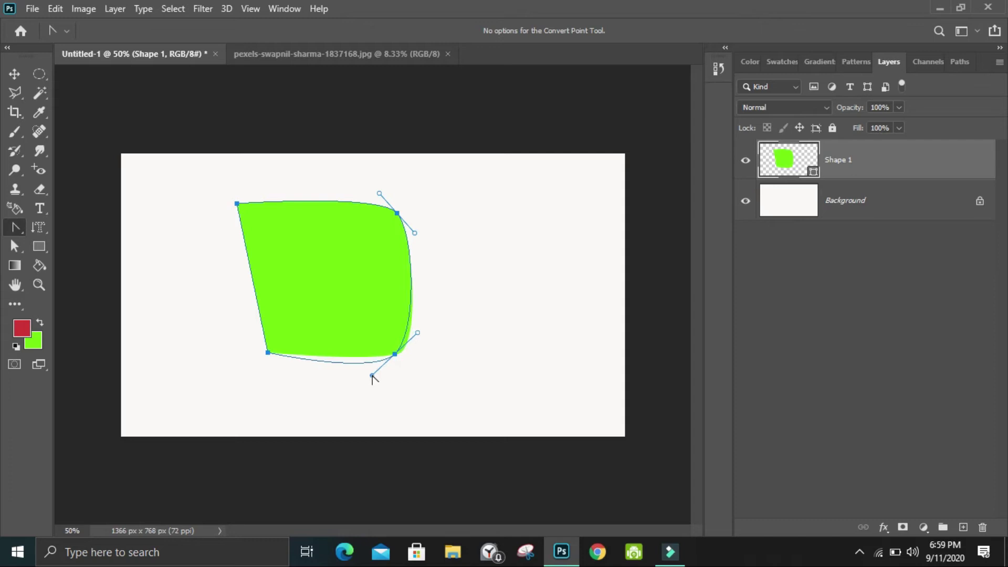
mouse_move(267, 352)
mouse_down()
mouse_move(241, 373)
mouse_move(266, 357)
mouse_up()
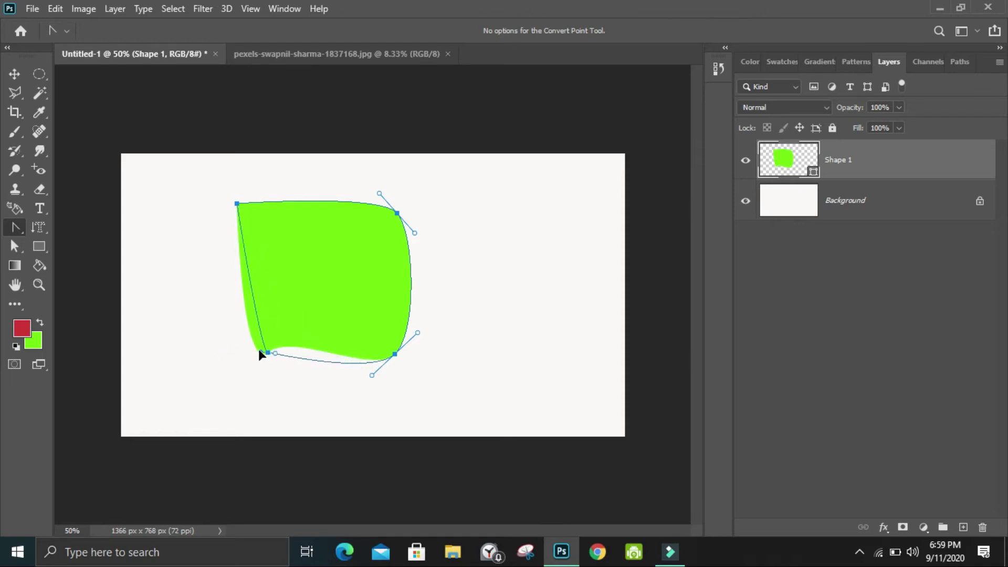
mouse_move(266, 357)
mouse_down()
mouse_move(266, 371)
mouse_move(279, 362)
mouse_move(294, 383)
mouse_move(315, 432)
mouse_up()
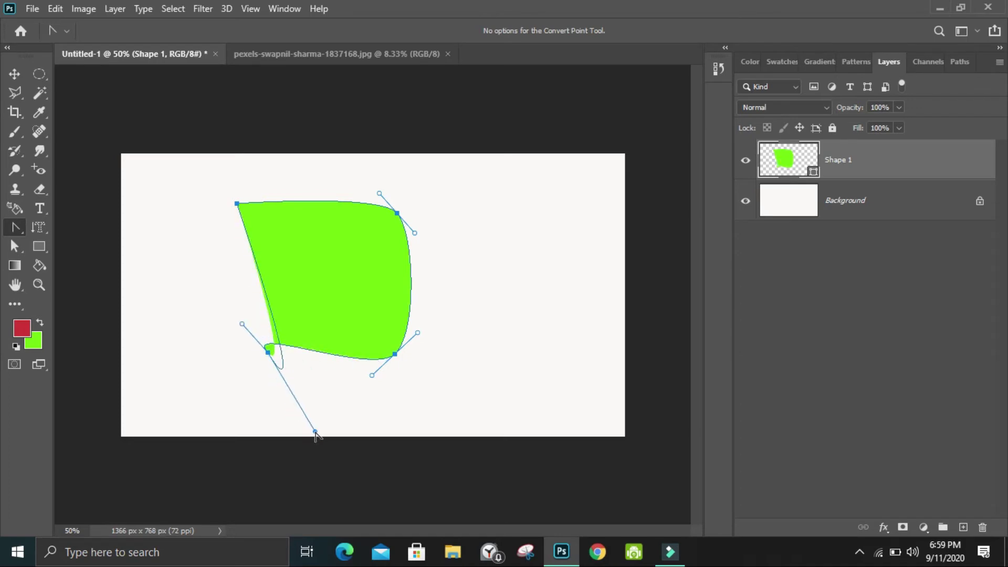
drag(242, 325, 181, 311)
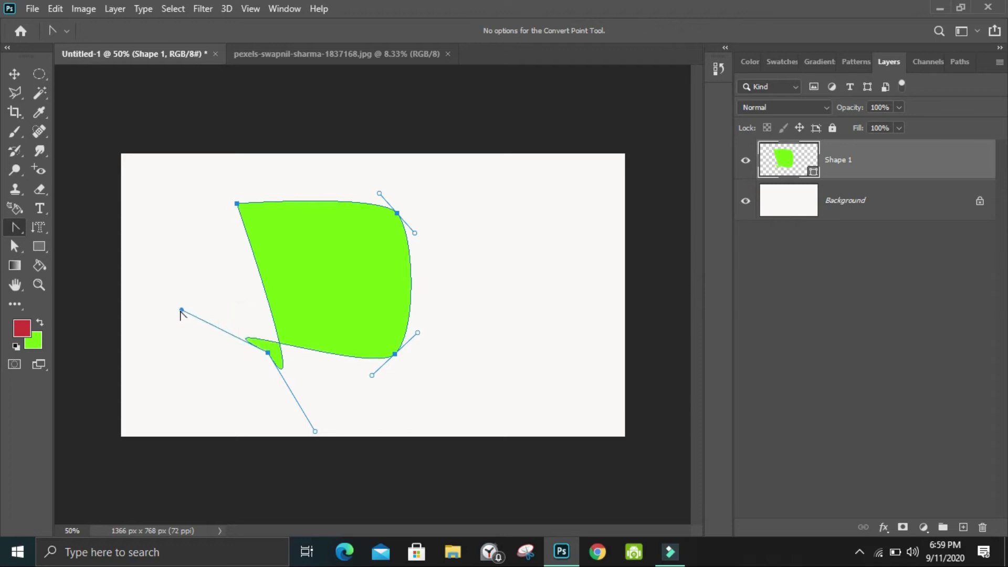
drag(268, 353, 212, 388)
drag(238, 204, 212, 214)
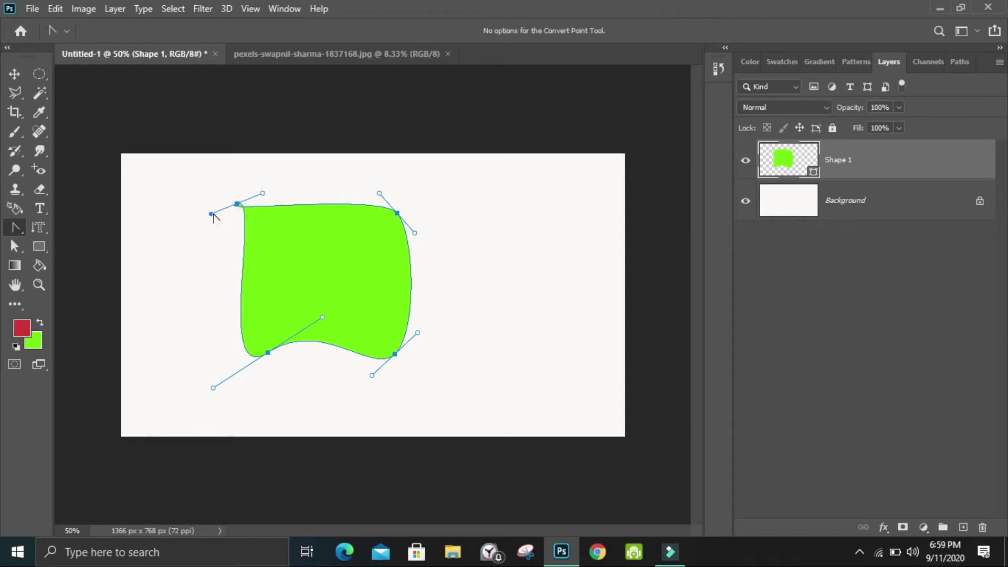
mouse_move(263, 194)
mouse_down()
mouse_move(211, 241)
mouse_move(199, 237)
mouse_up()
Reselect the path and turn all four anchors back into sharp corners.
click(199, 205)
click(284, 245)
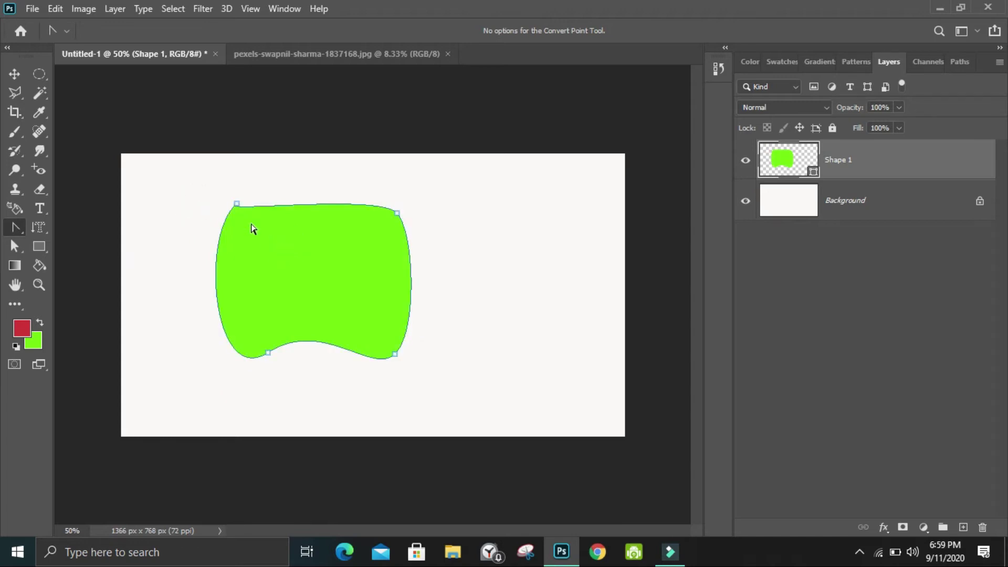
click(237, 205)
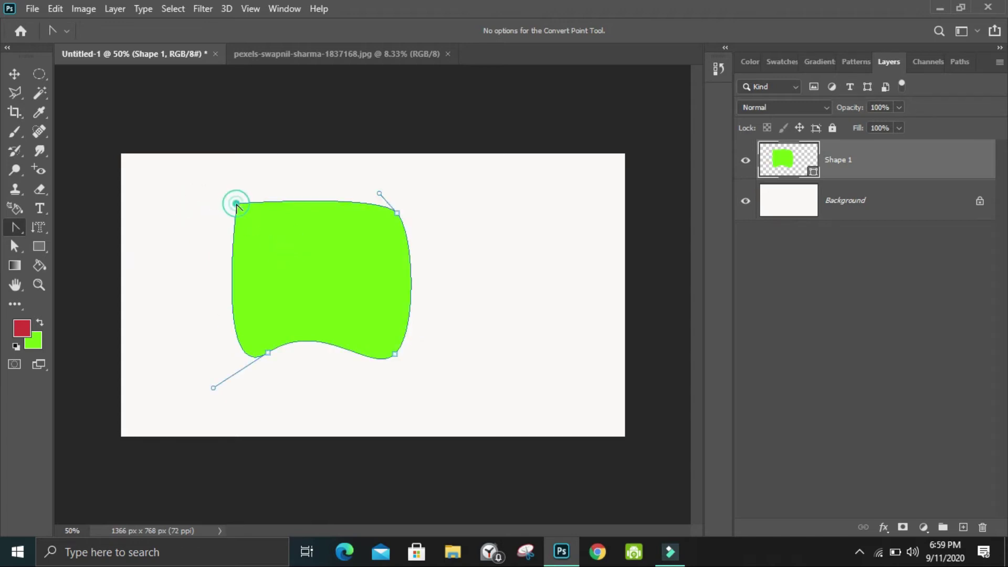
click(397, 217)
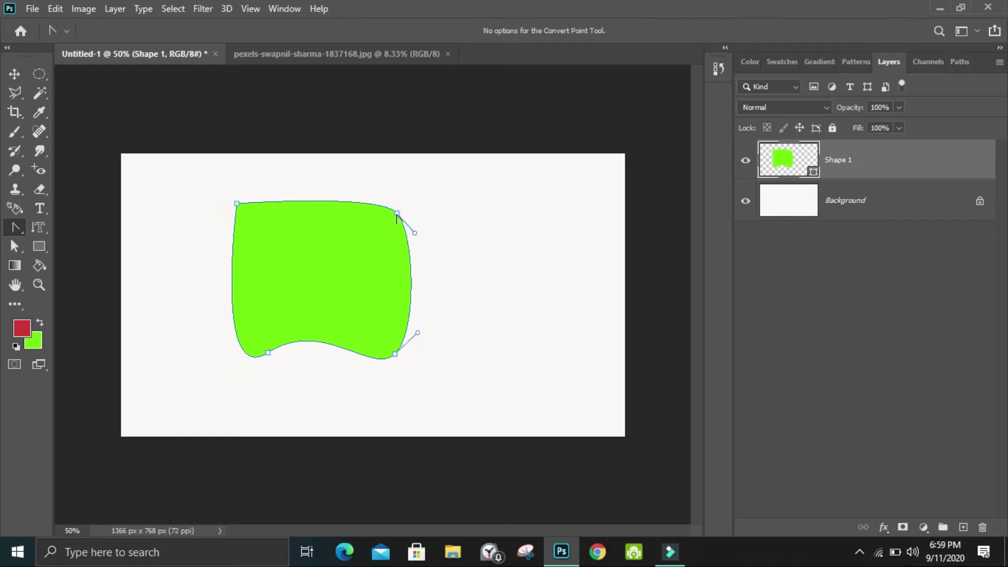
click(397, 214)
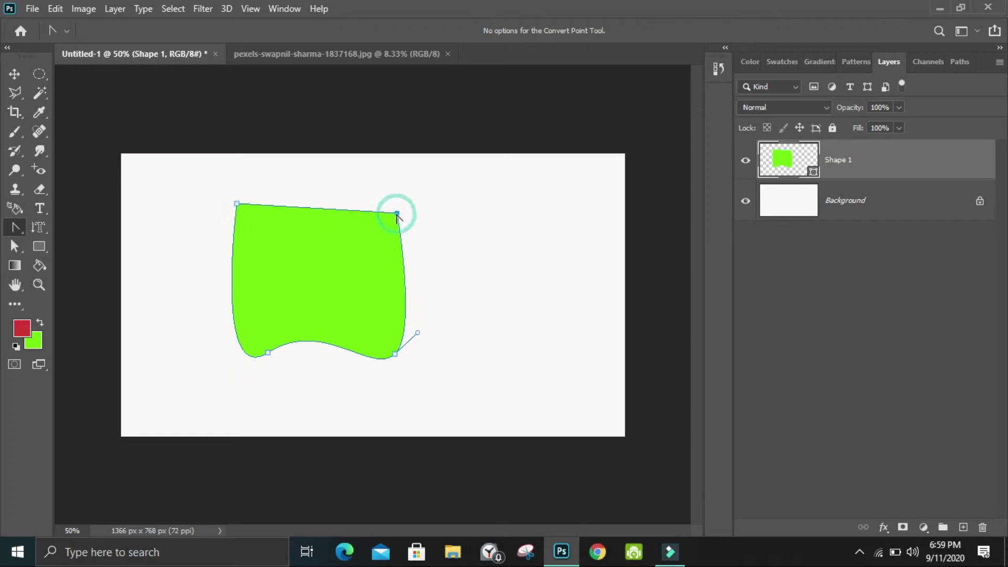
click(394, 354)
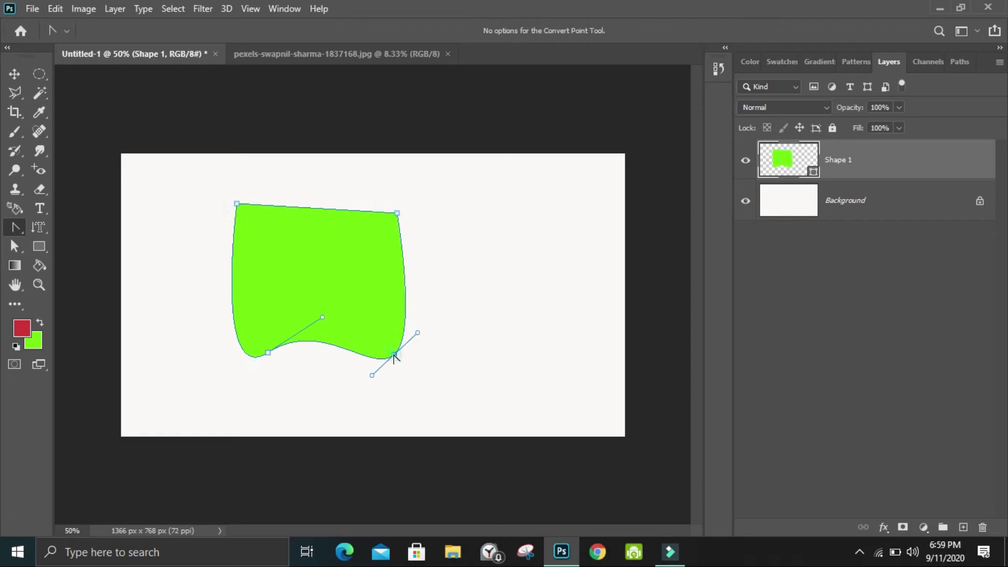
click(268, 353)
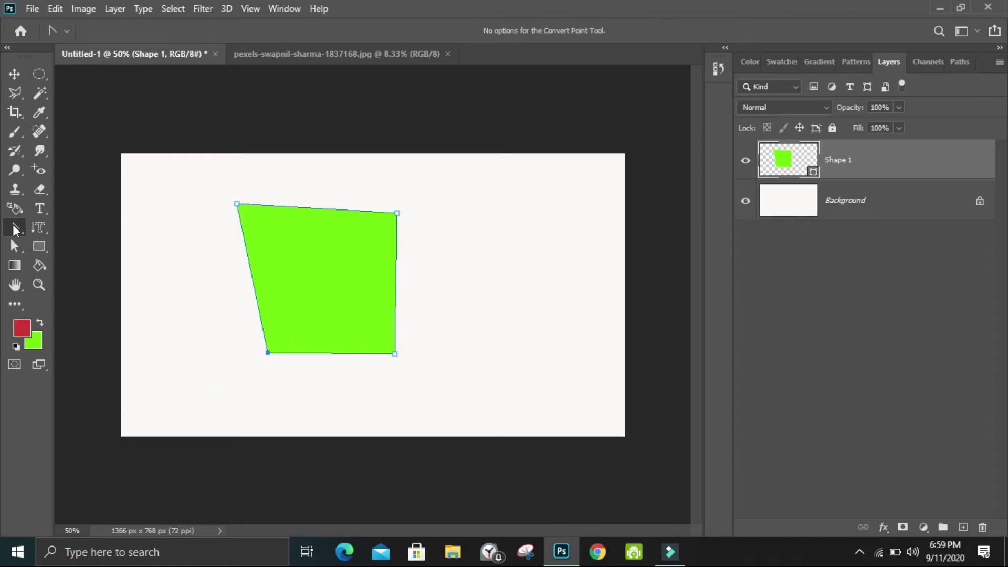
Re-curve the top-left corner and bulge the left edge outward.
right_click(15, 226)
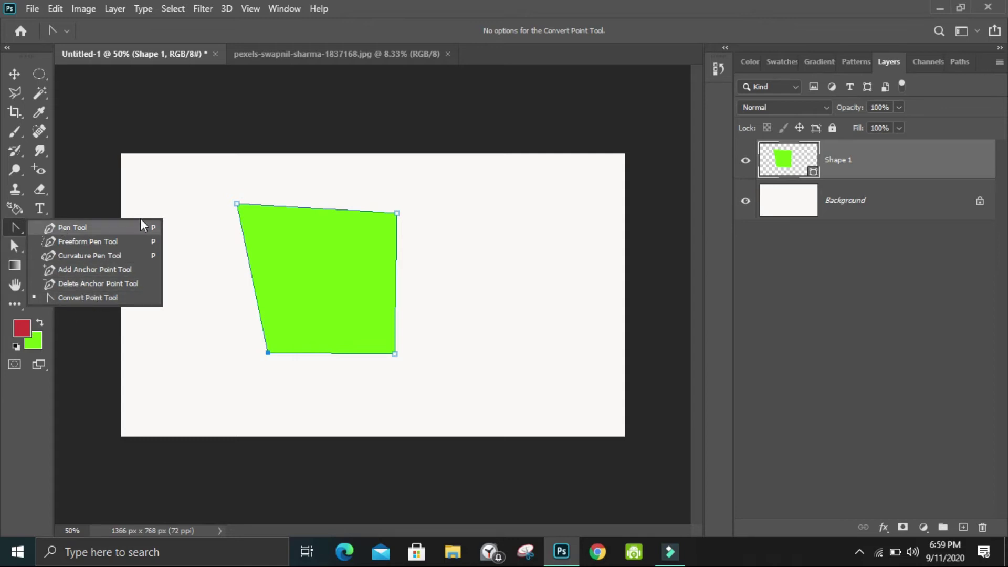
click(236, 206)
drag(237, 204, 210, 191)
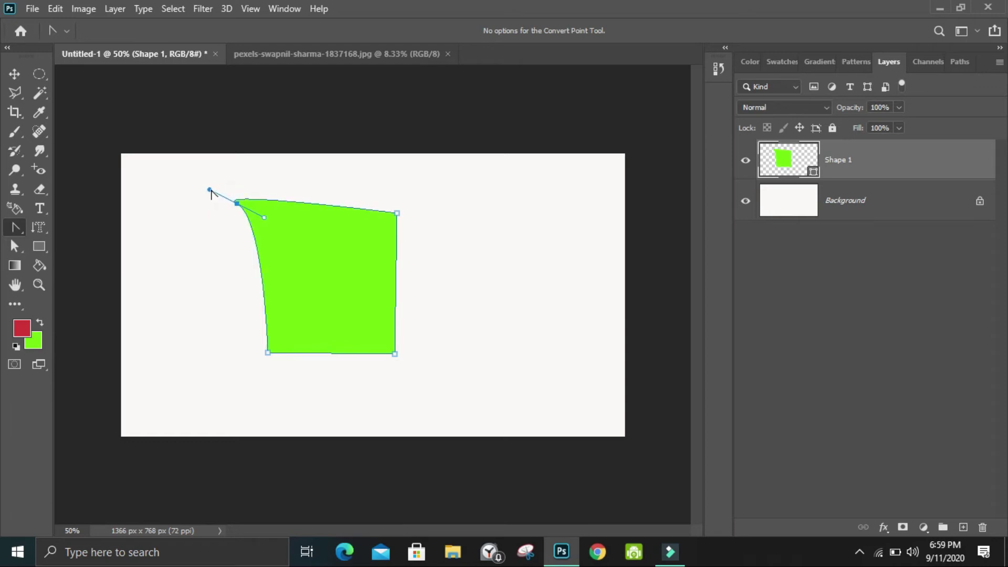
drag(209, 190, 224, 166)
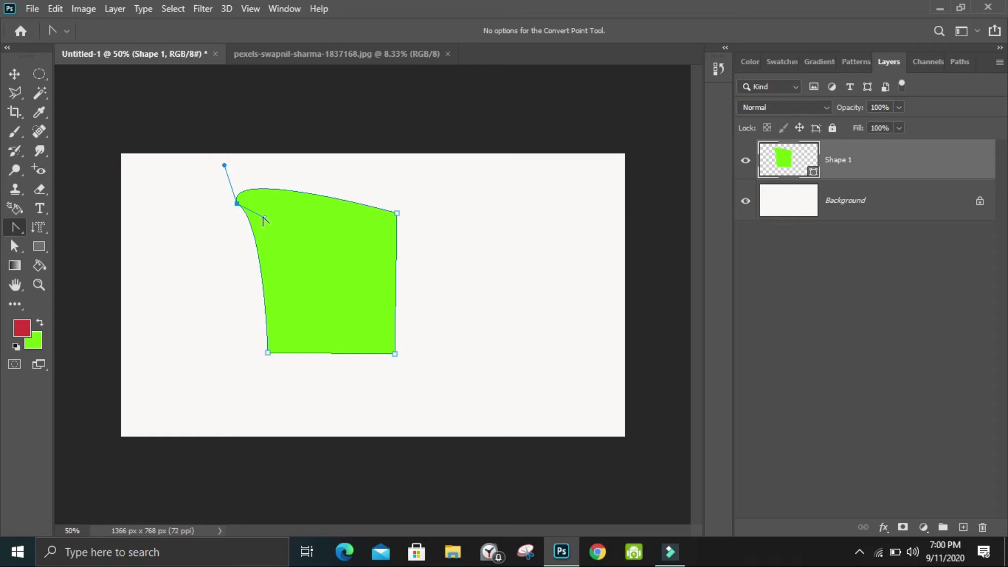
drag(263, 220, 221, 232)
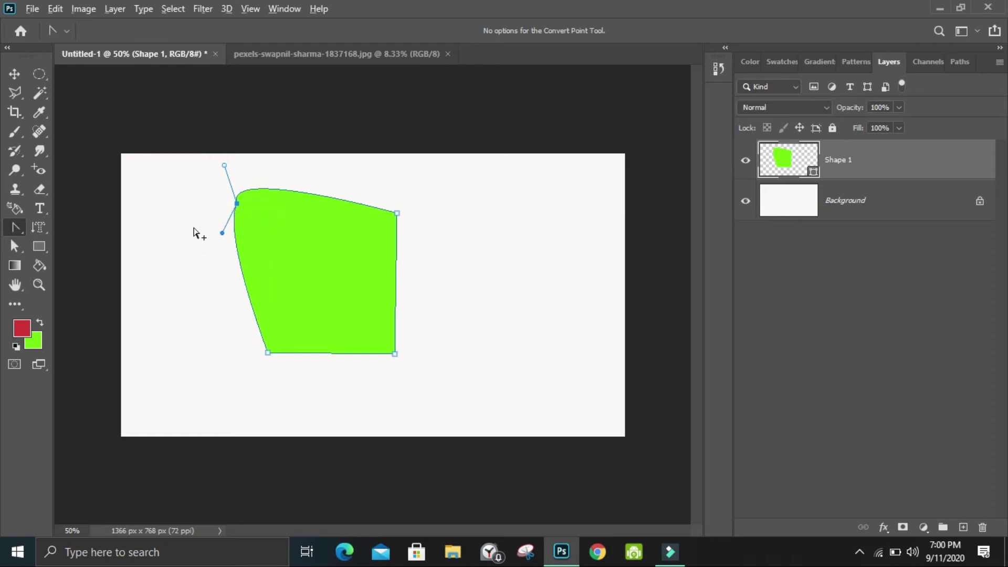
drag(222, 234, 198, 221)
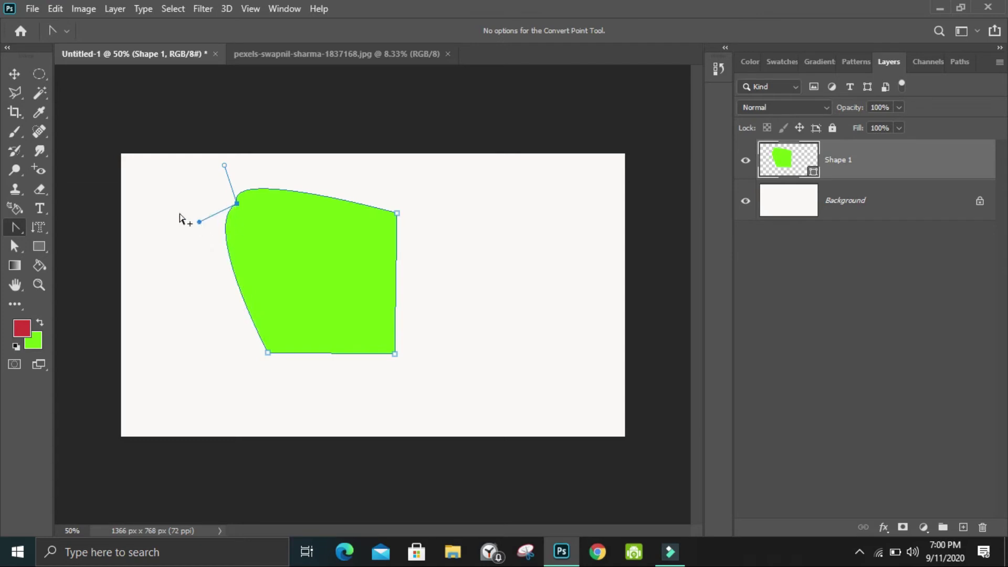
Curve the right-hand corners and stretch the shape's tip far out to the right.
click(397, 215)
mouse_move(398, 214)
mouse_down()
mouse_move(436, 215)
mouse_move(449, 203)
mouse_up()
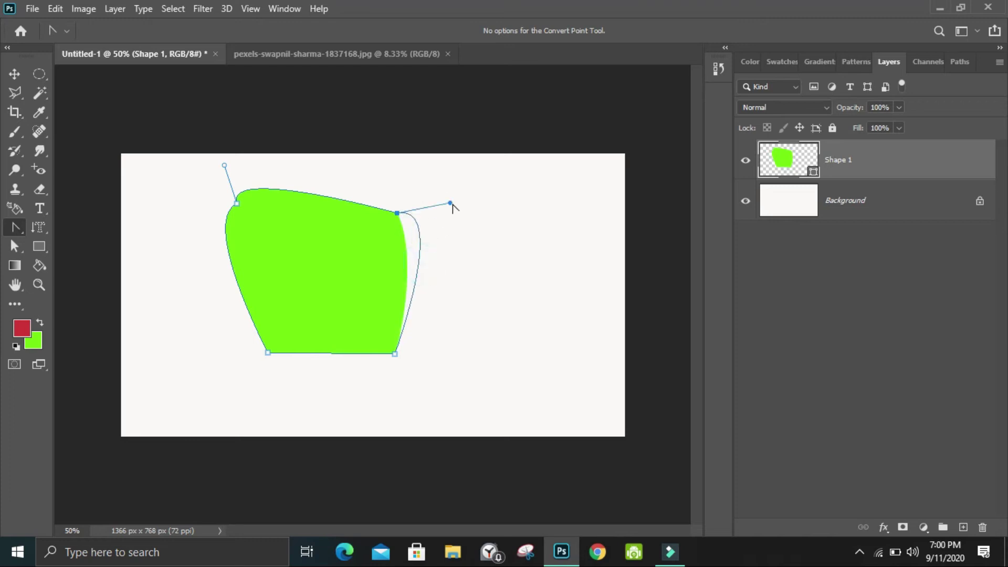
drag(395, 354, 374, 374)
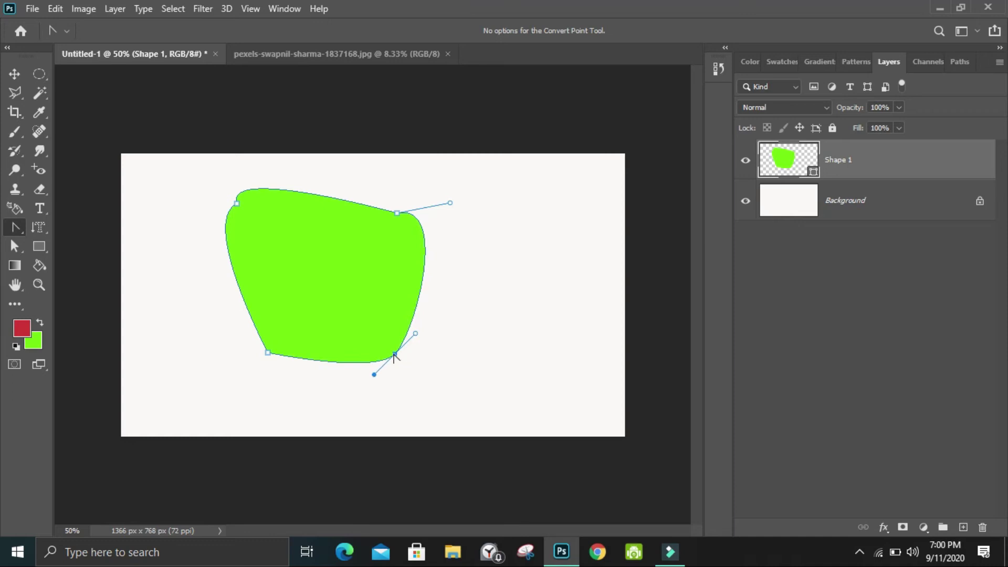
mouse_move(394, 355)
mouse_down()
mouse_move(426, 373)
mouse_move(523, 330)
mouse_move(542, 344)
mouse_move(565, 305)
mouse_up()
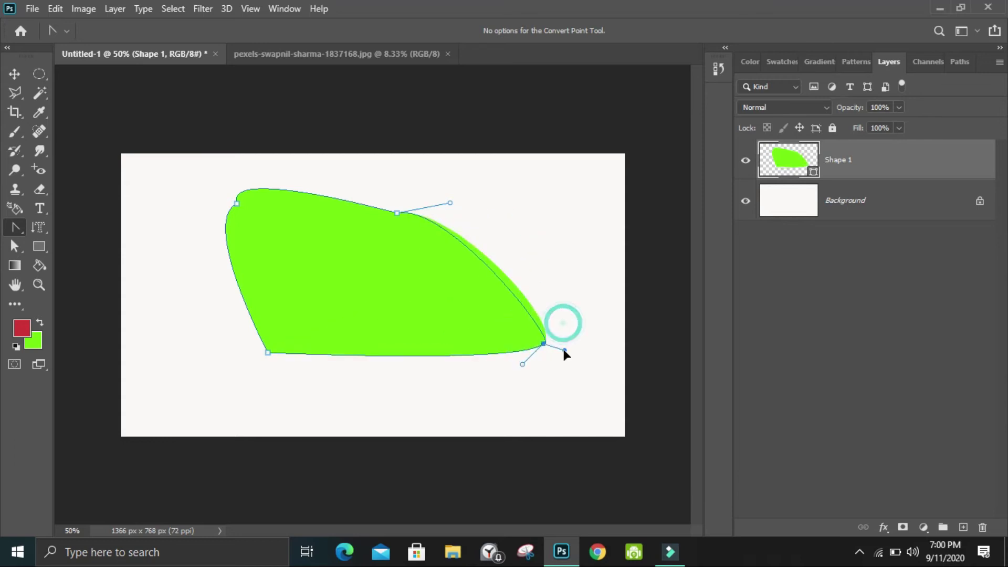
drag(543, 345, 528, 381)
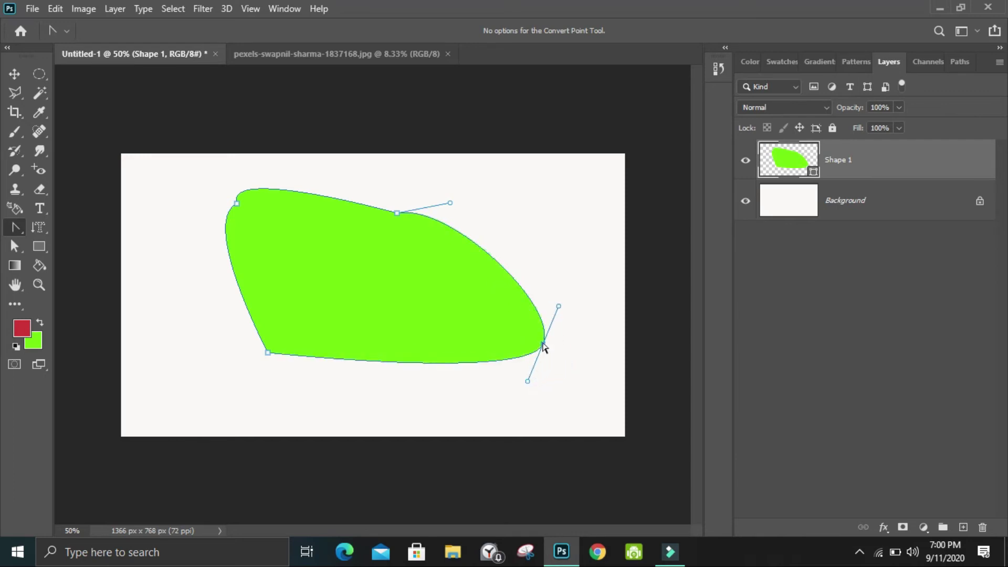
mouse_move(543, 345)
mouse_down()
mouse_move(570, 357)
mouse_move(607, 307)
mouse_up()
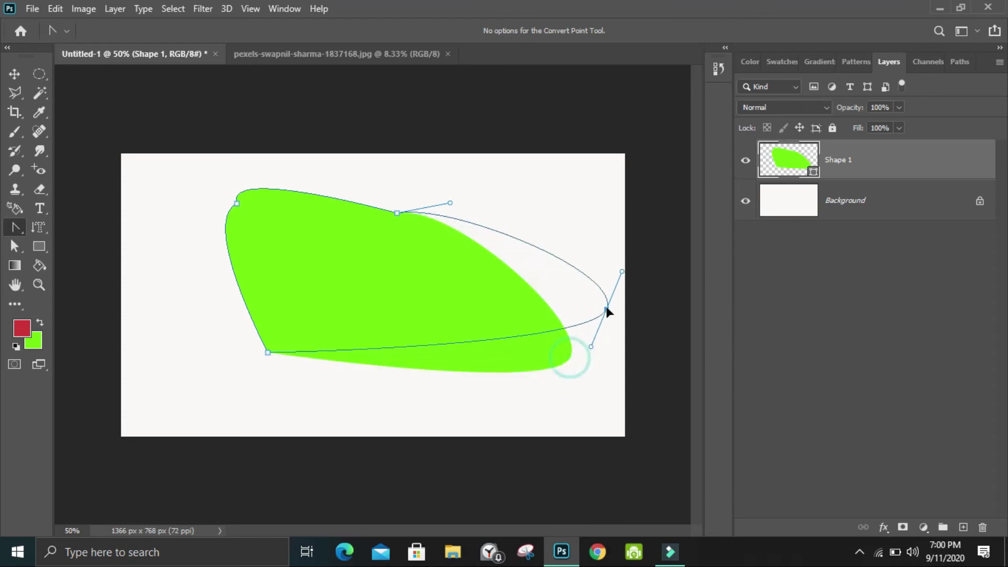
drag(267, 352, 239, 379)
click(397, 213)
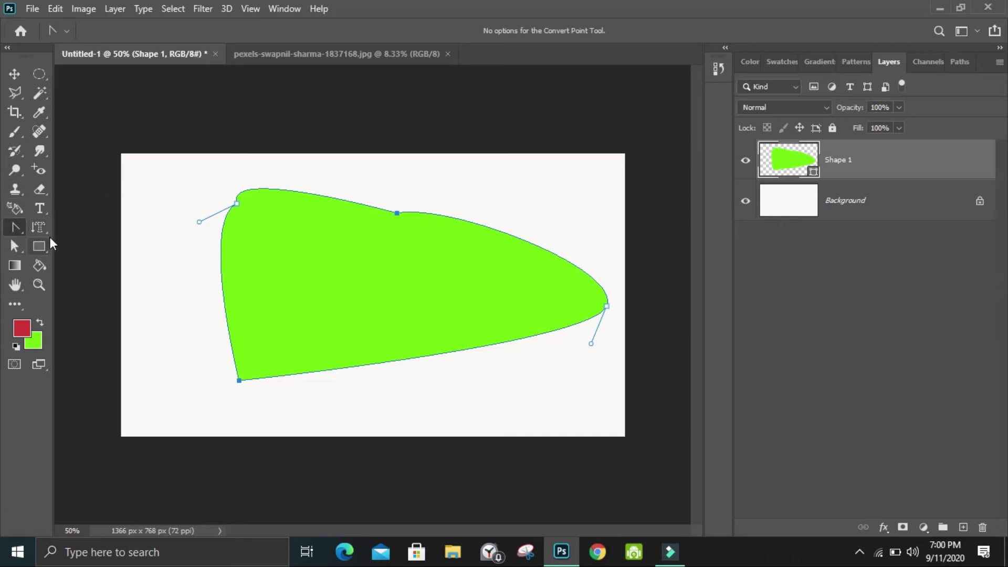
Use the Direct Selection tool to inspect the top-left anchor's handles.
click(14, 245)
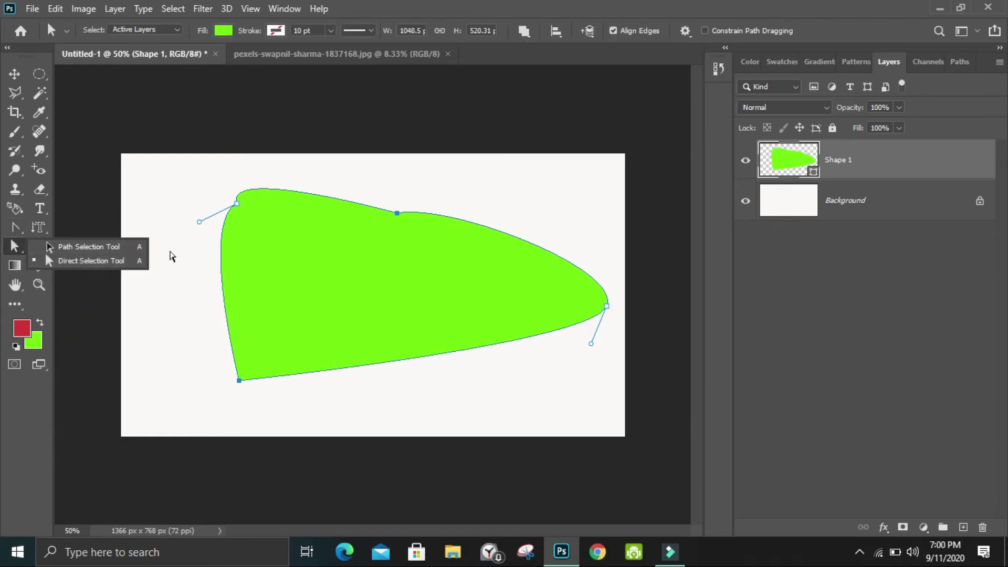
click(238, 204)
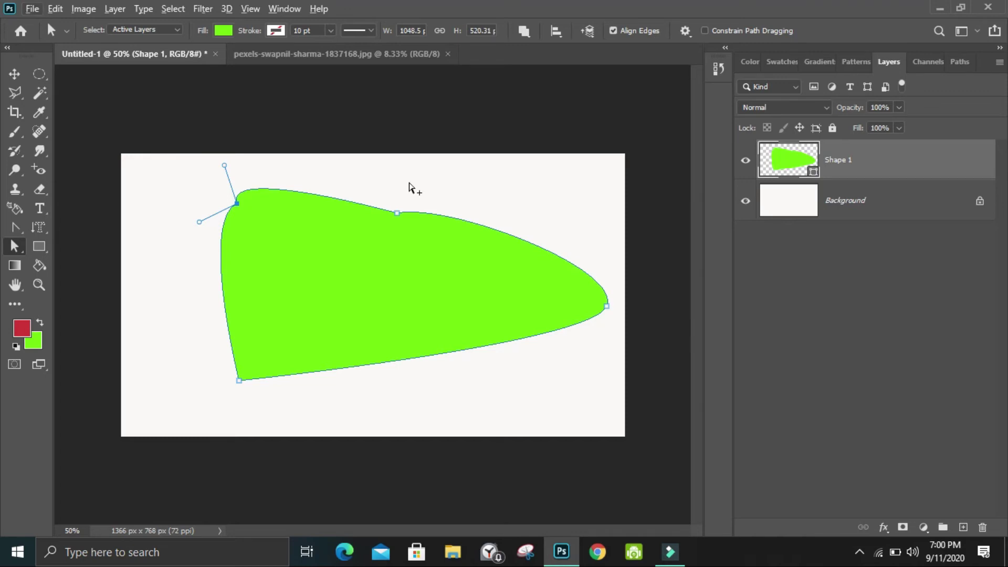
click(409, 186)
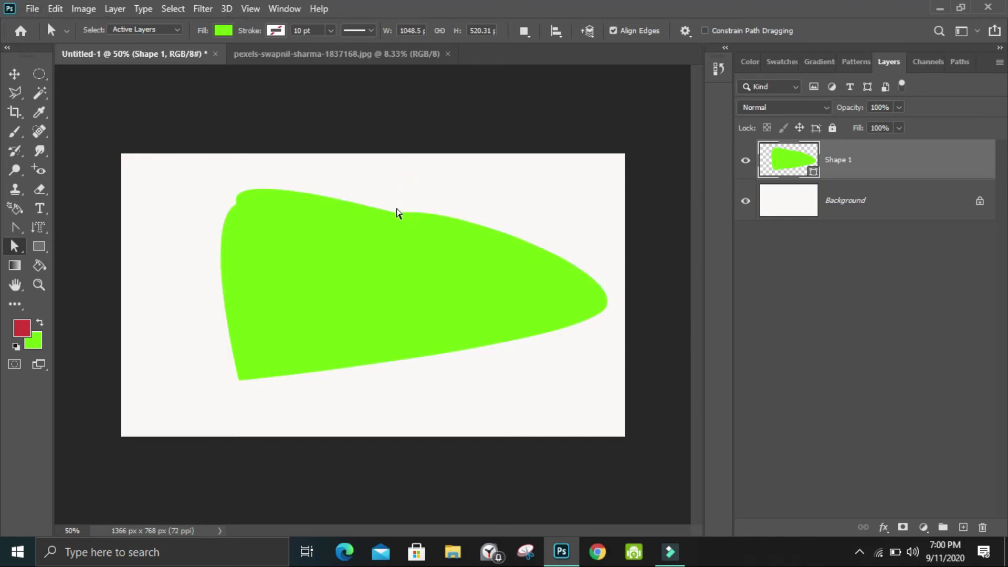
Select the whole green shape's path, move it up and left, then reselect it.
right_click(15, 247)
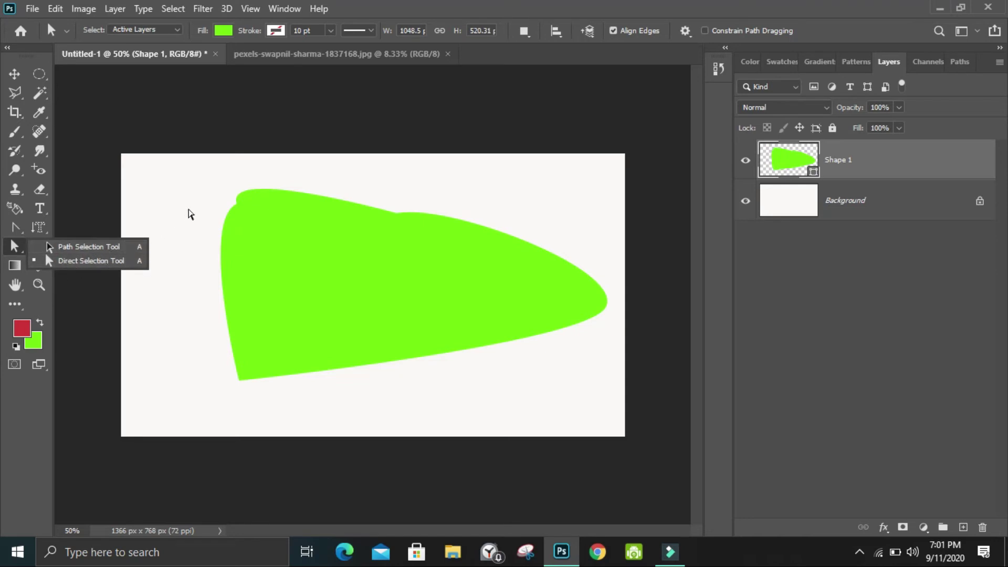
click(188, 209)
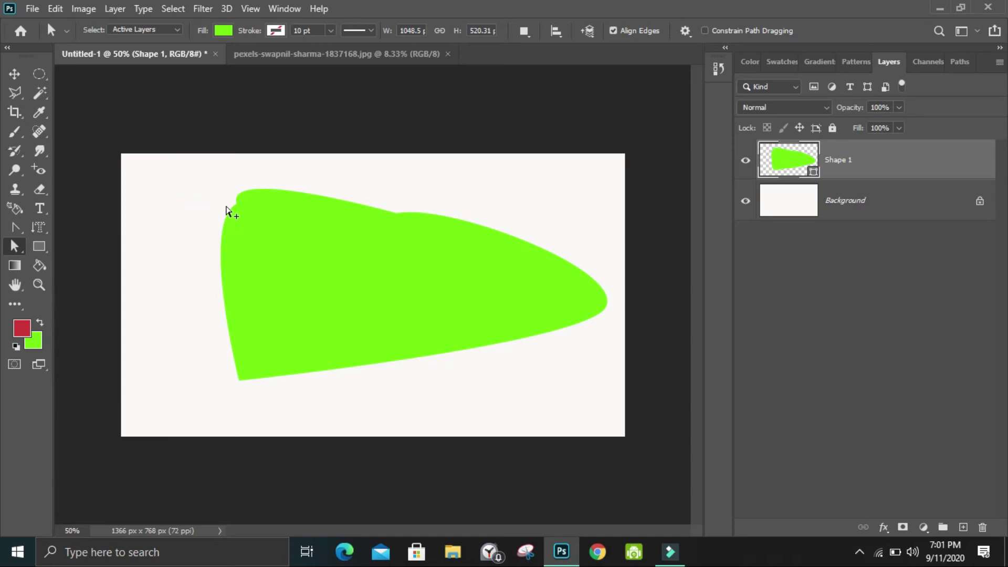
drag(220, 181, 319, 264)
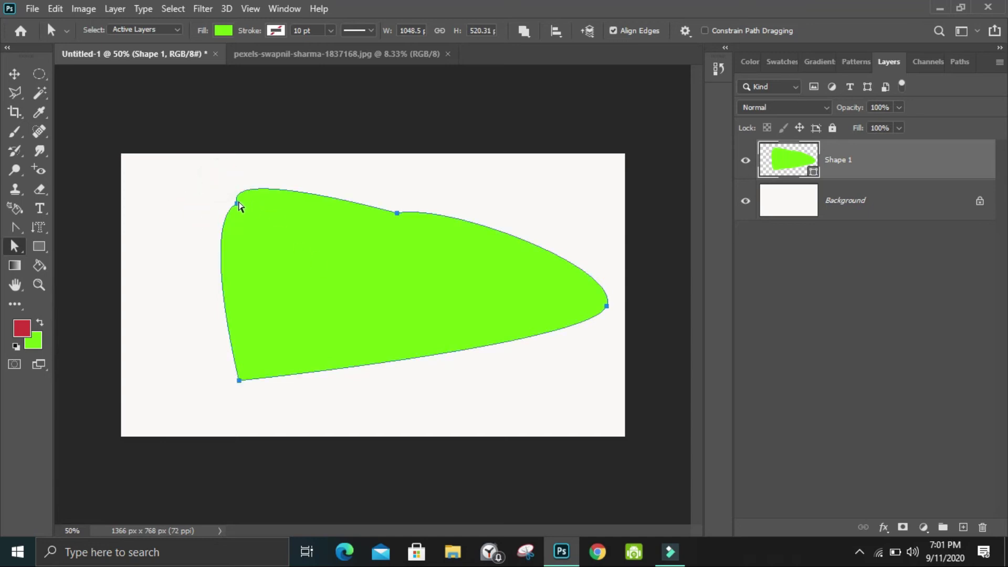
drag(236, 206, 202, 183)
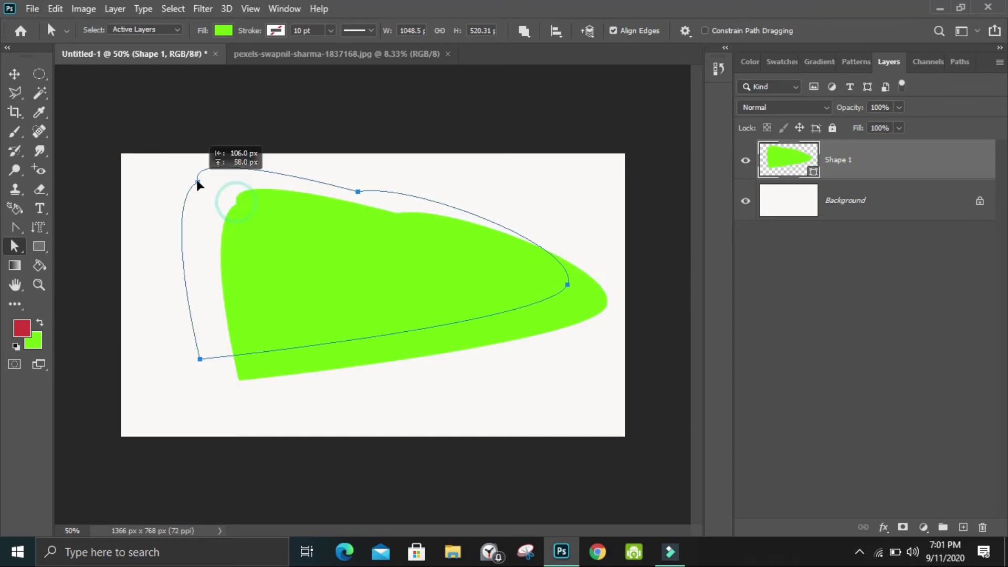
click(266, 262)
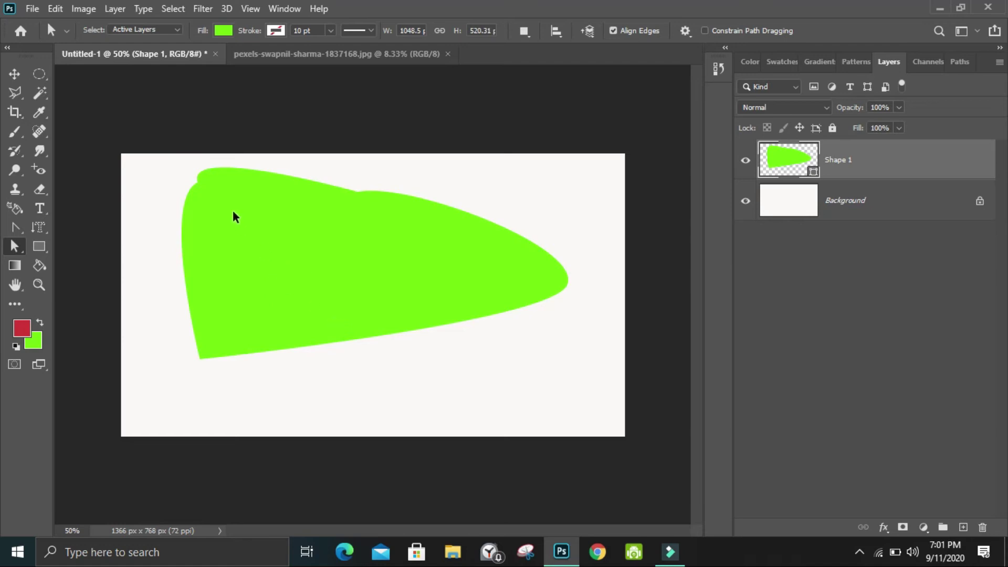
click(361, 196)
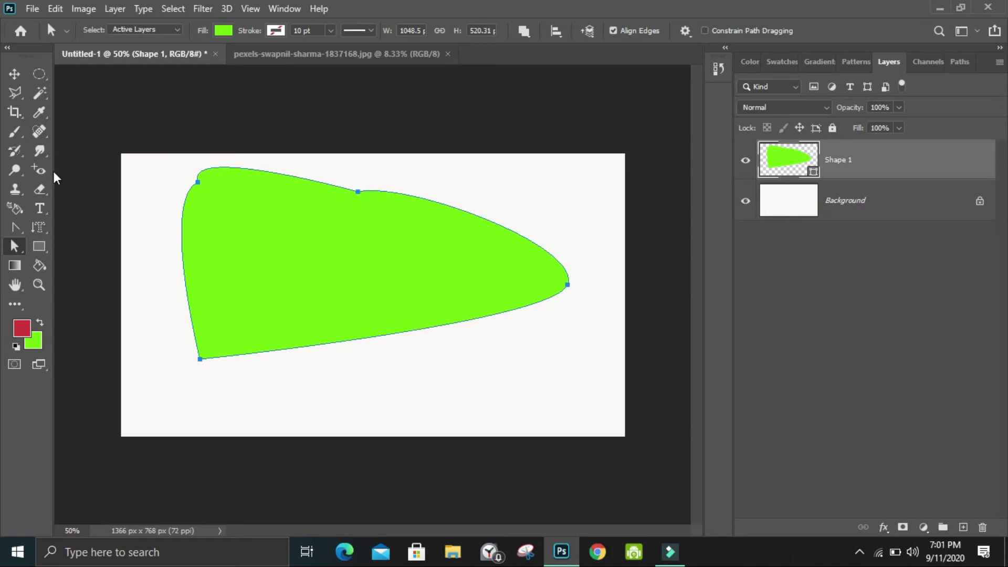
right_click(15, 247)
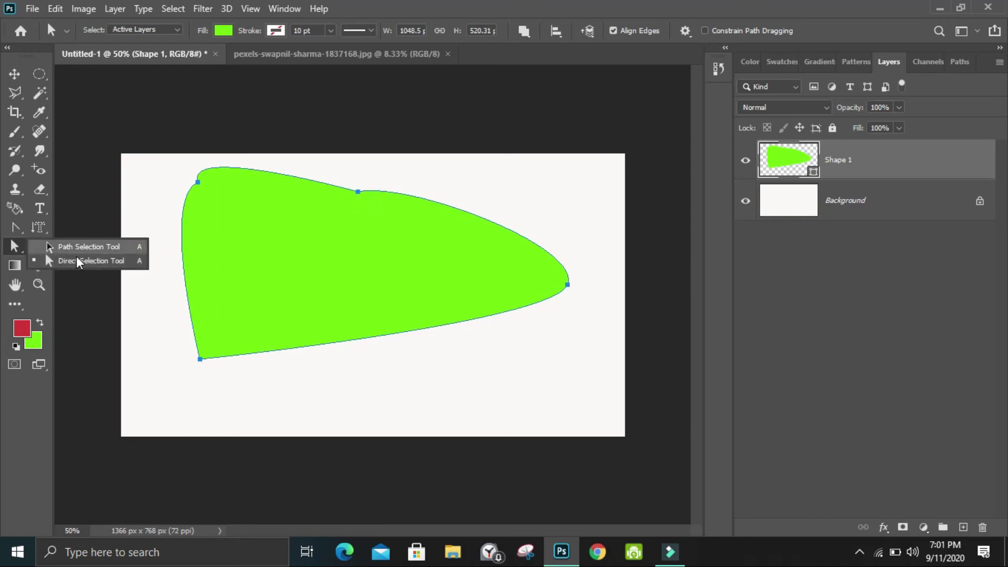
Delete the green shape entirely, leaving a blank canvas.
click(16, 227)
click(68, 232)
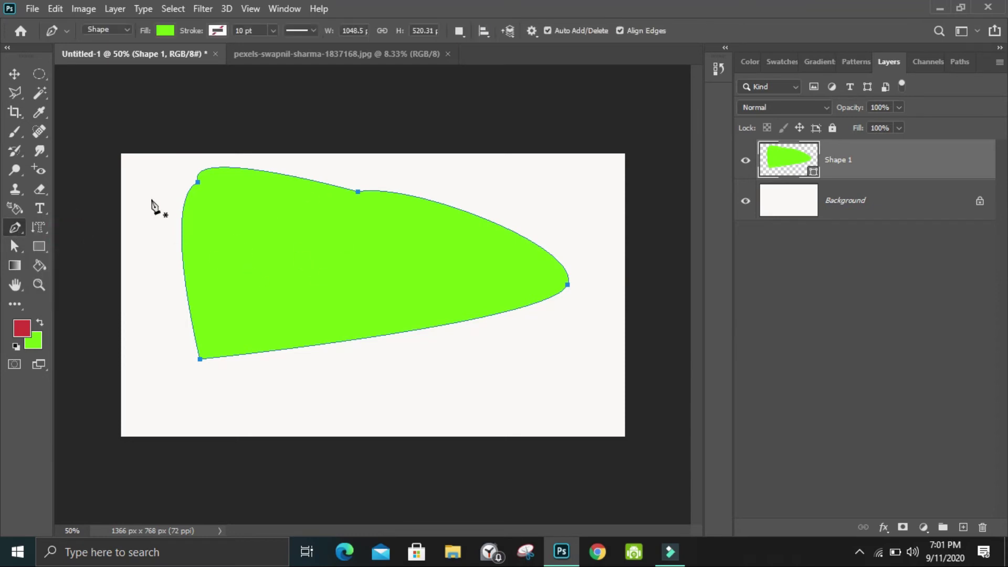
click(489, 221)
key(Delete)
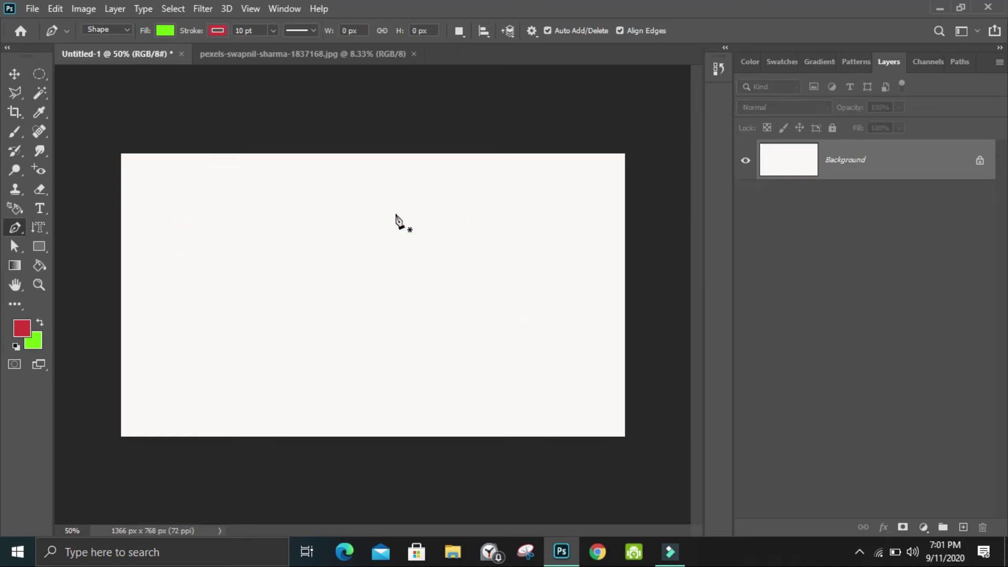
Make the Freeform Pen tool the active pen variant.
right_click(10, 229)
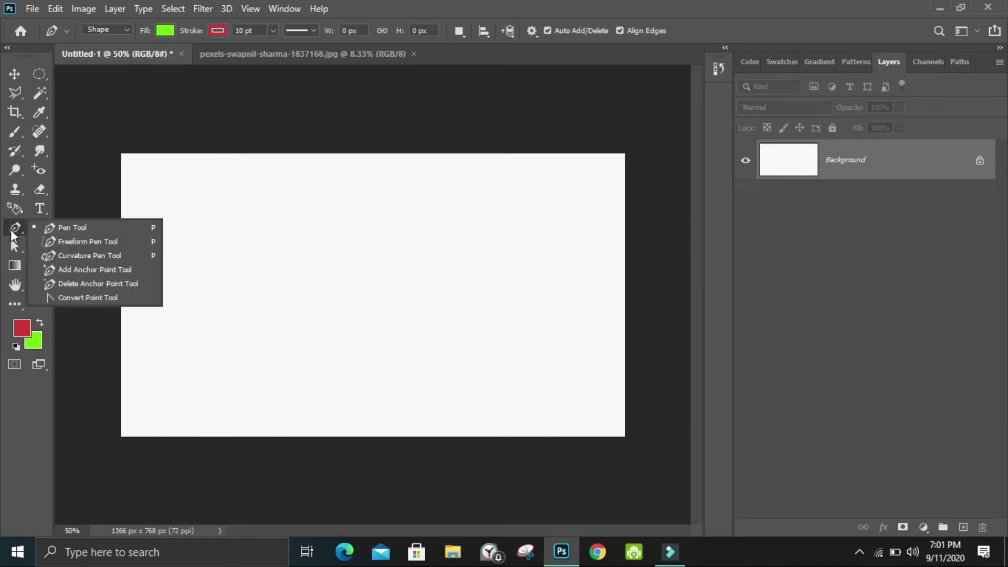
click(81, 242)
click(222, 249)
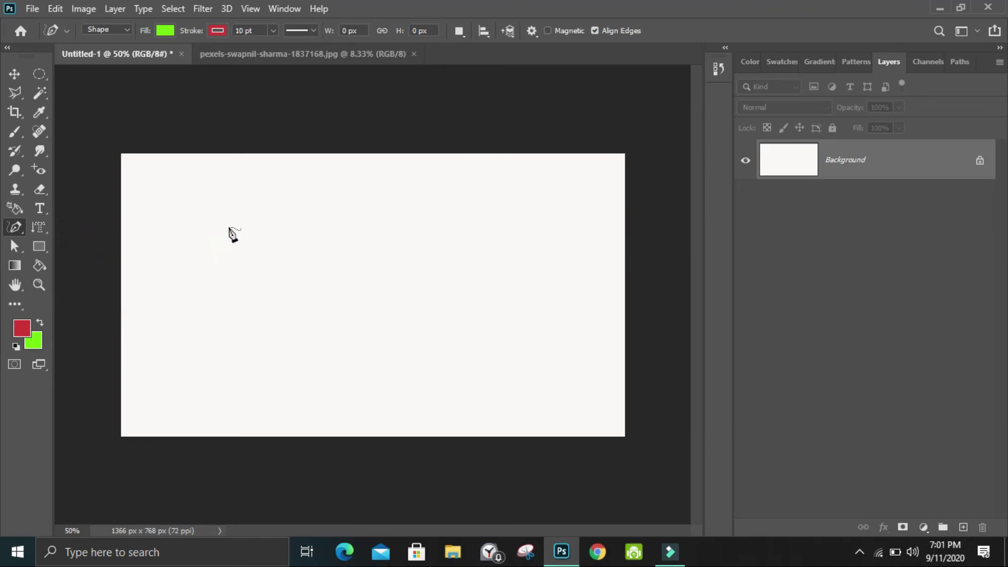
Sketch six freehand green shapes and strokes, Shape 1 to Shape 6, across the canvas.
mouse_move(220, 232)
mouse_down()
mouse_move(335, 239)
mouse_move(364, 216)
mouse_move(408, 227)
mouse_move(450, 278)
mouse_move(258, 345)
mouse_move(412, 371)
mouse_move(265, 300)
mouse_move(358, 311)
mouse_move(189, 322)
mouse_move(240, 281)
mouse_move(219, 254)
mouse_move(221, 231)
mouse_up()
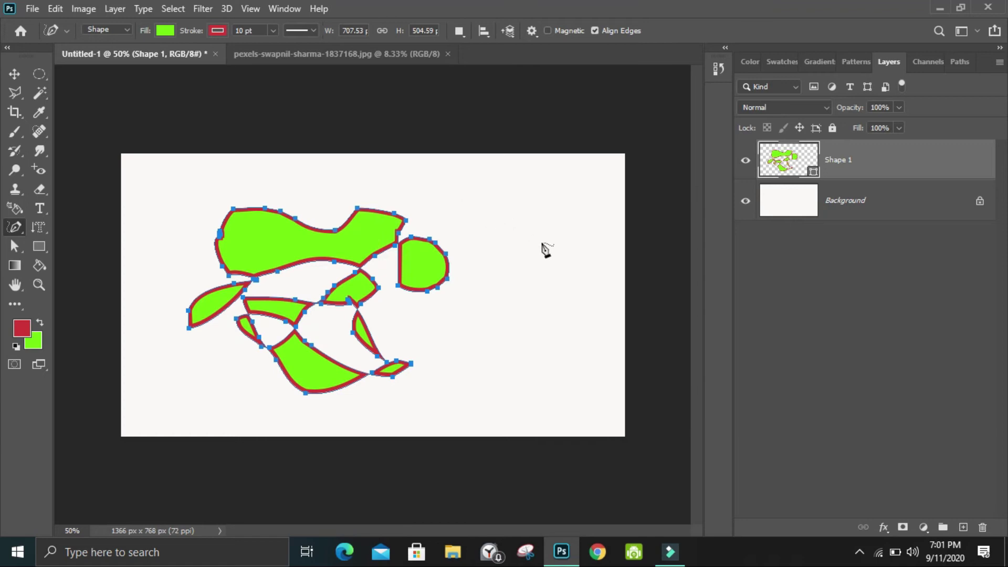
mouse_move(484, 225)
mouse_down()
mouse_move(553, 225)
mouse_move(571, 241)
mouse_up()
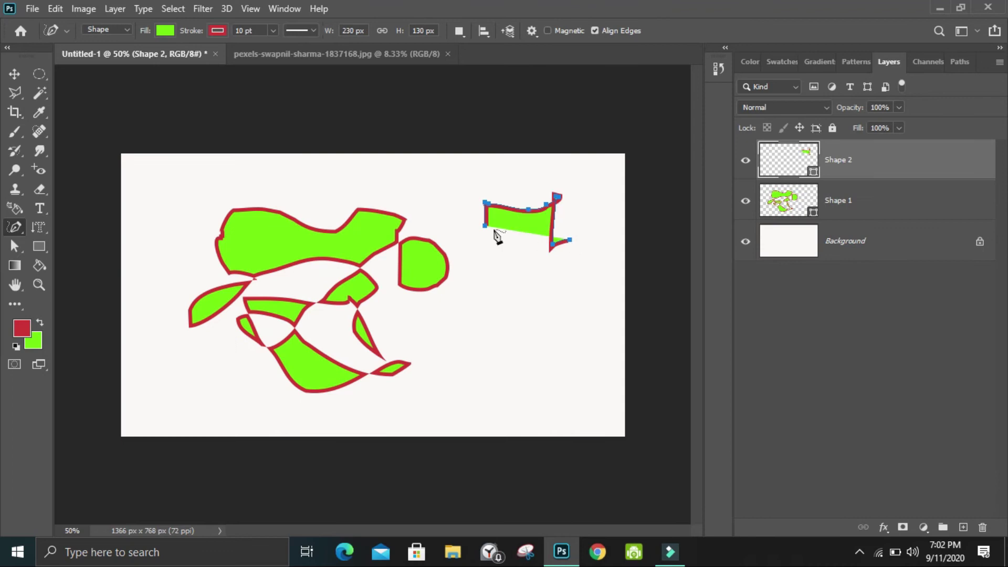
drag(488, 254, 446, 247)
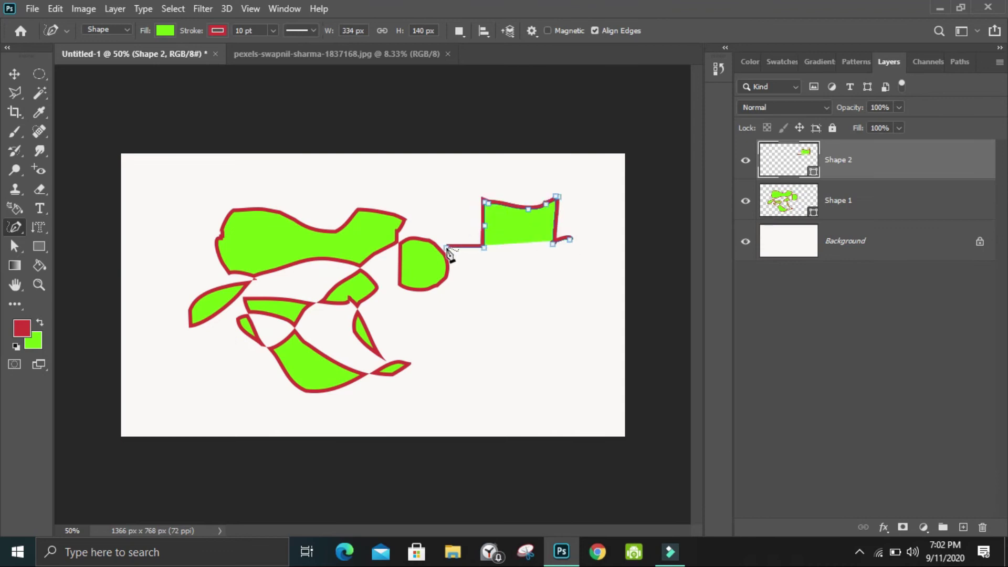
mouse_move(520, 264)
mouse_down()
mouse_move(519, 306)
mouse_move(560, 285)
mouse_up()
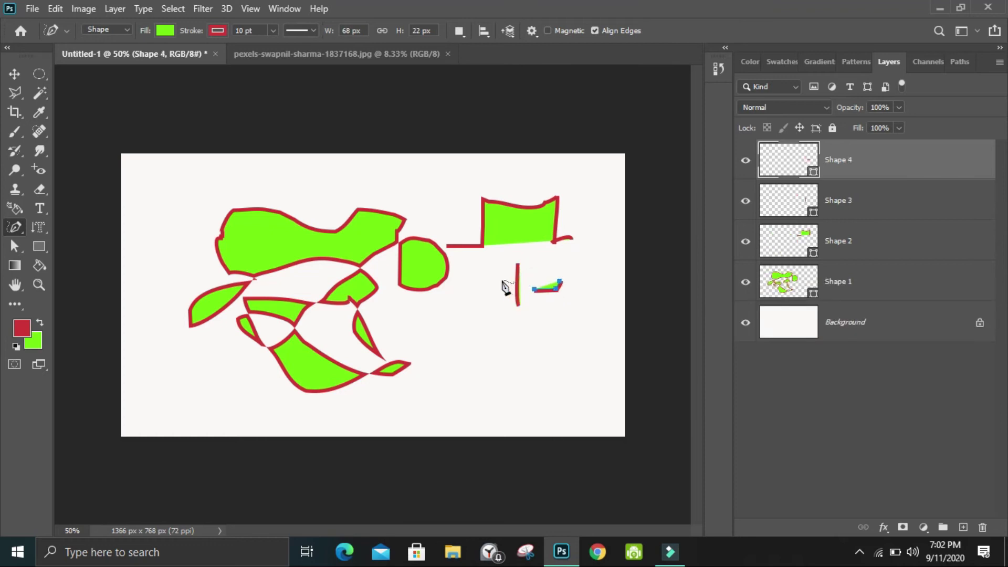
drag(501, 281, 474, 283)
drag(506, 331, 504, 335)
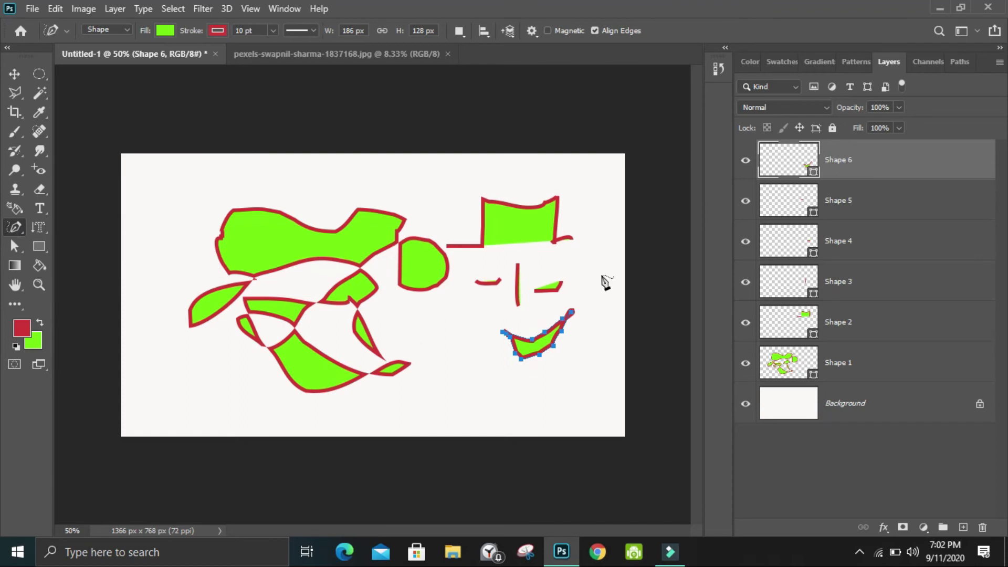
Undo the freehand shapes and switch to the Curvature Pen tool.
key(ctrl+z)
key(ctrl+z)
key(ctrl+z)
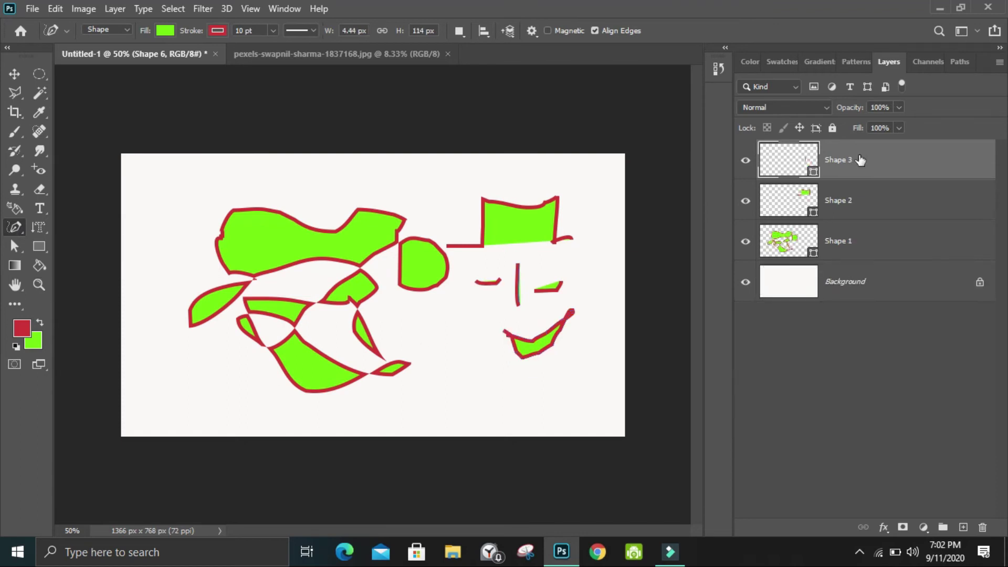
key(ctrl+z)
key(ctrl+z)
key(ctrl+z)
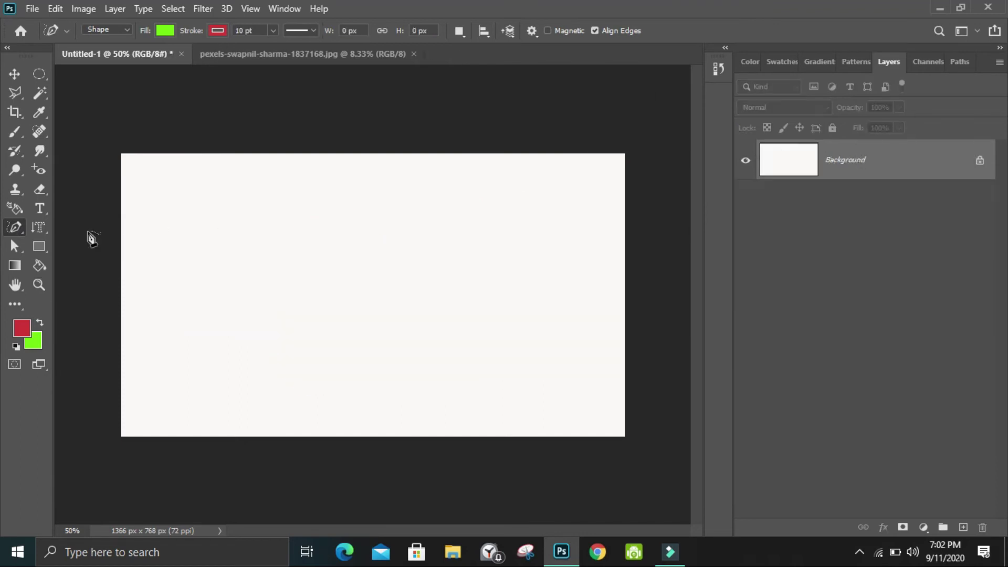
right_click(10, 229)
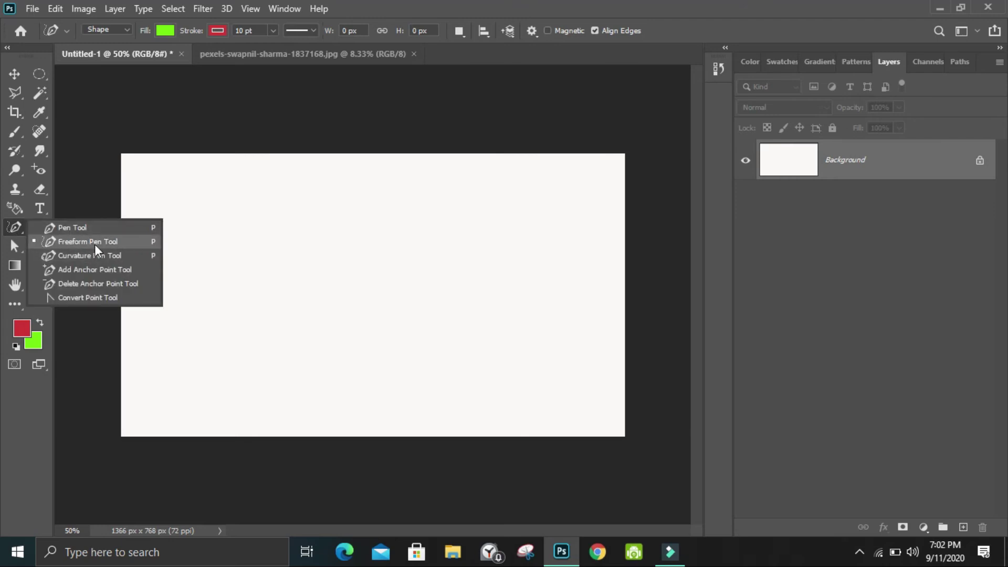
click(66, 260)
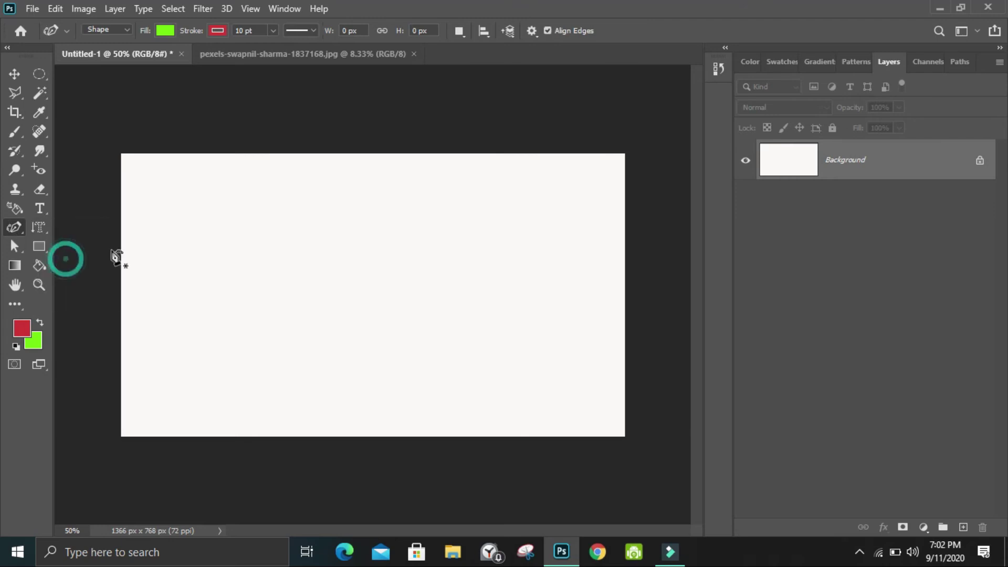
Place curvature points starting the outline, with a sharp top corner and a hook.
click(256, 249)
click(361, 297)
click(379, 263)
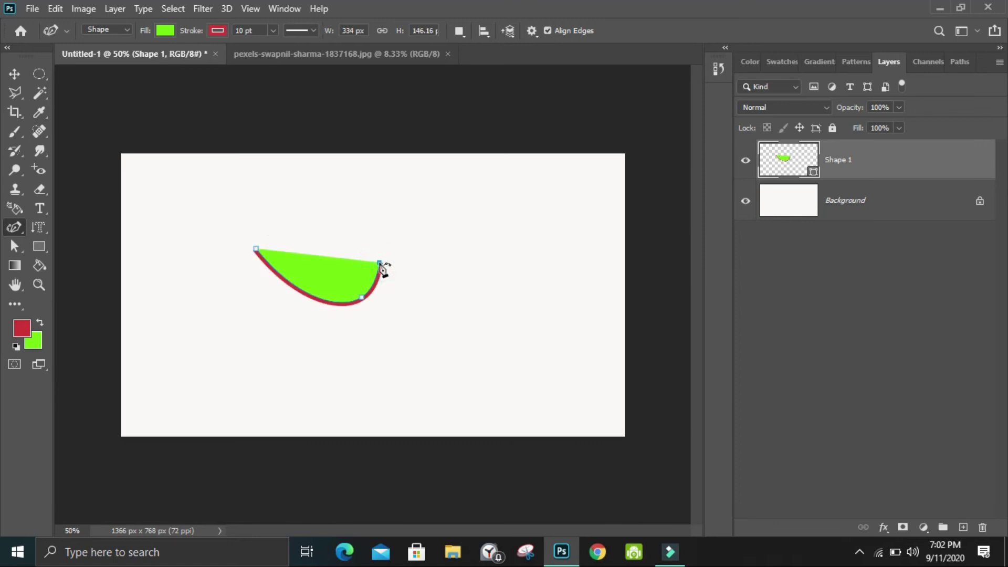
click(373, 216)
double_click(374, 217)
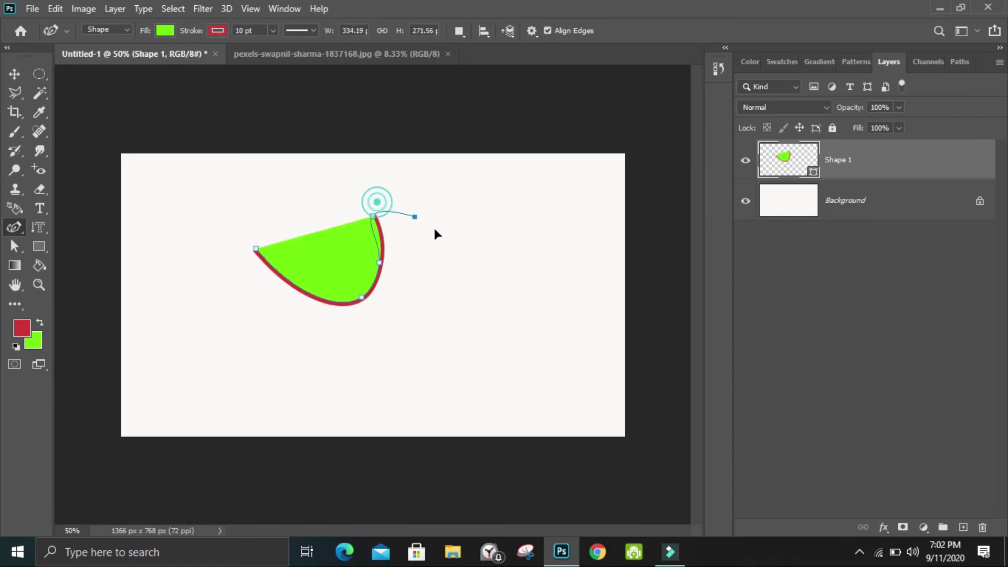
click(436, 253)
drag(436, 252, 451, 216)
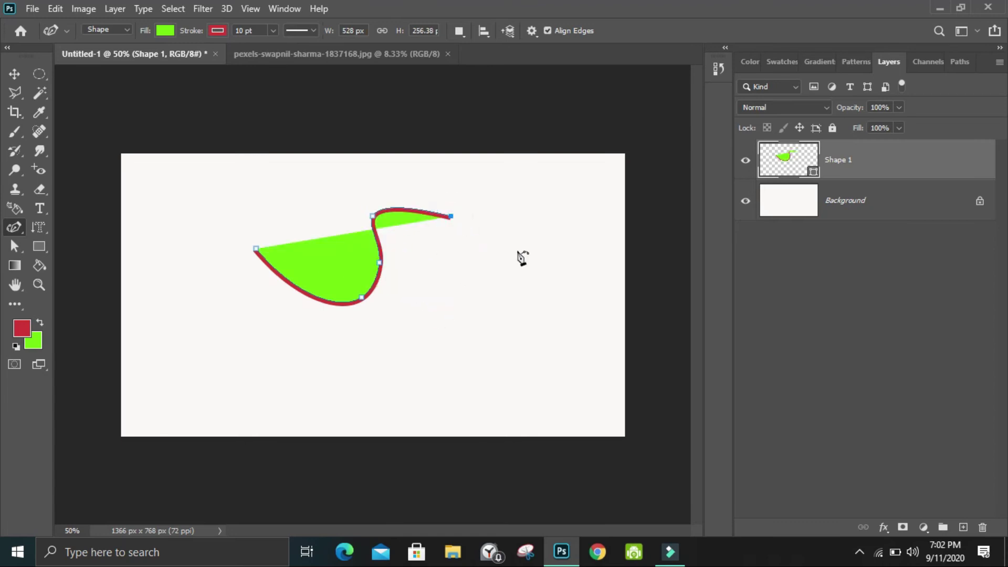
click(517, 251)
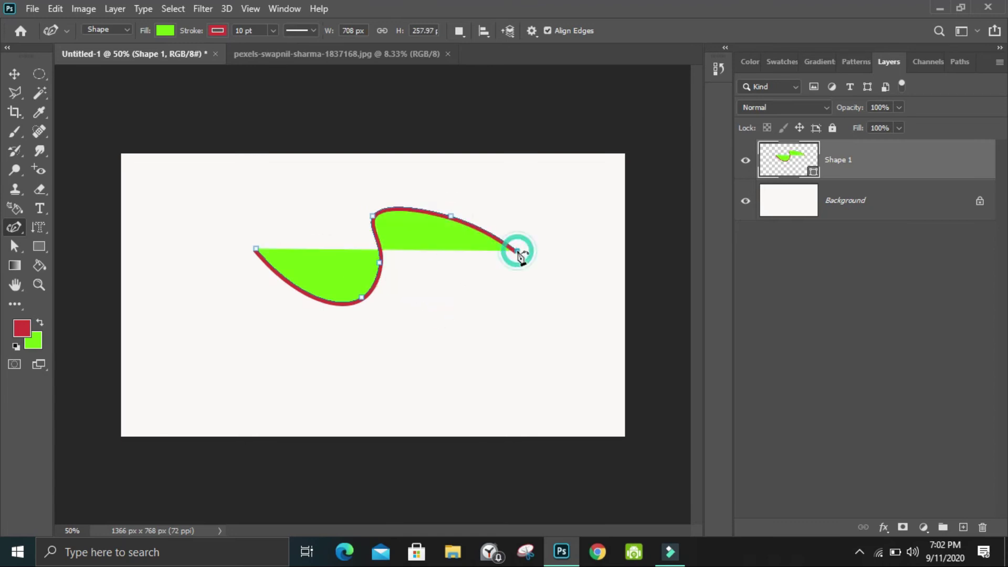
Continue points around the bottom and upper left, close the U shape, then delete it.
click(543, 281)
click(520, 321)
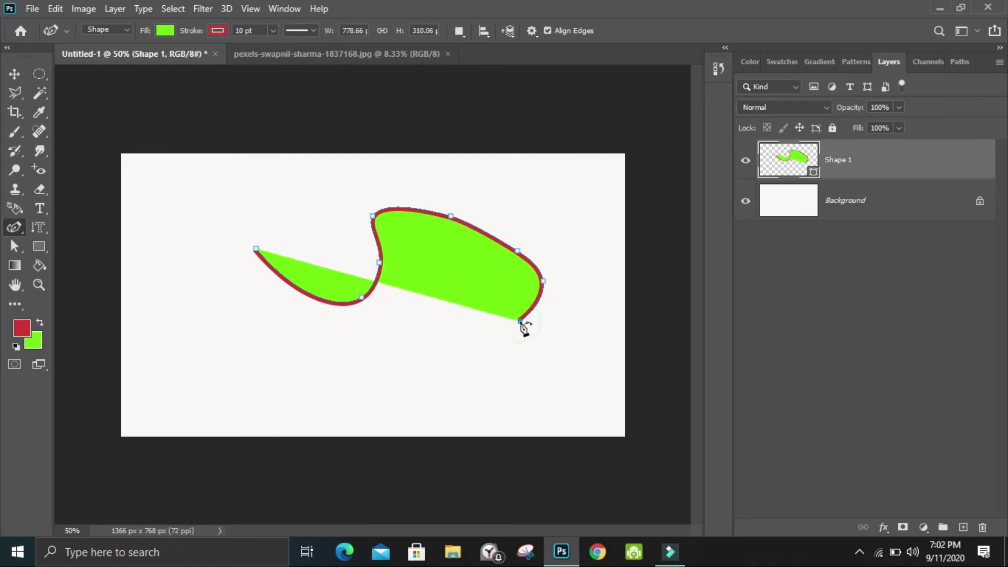
click(461, 359)
click(394, 358)
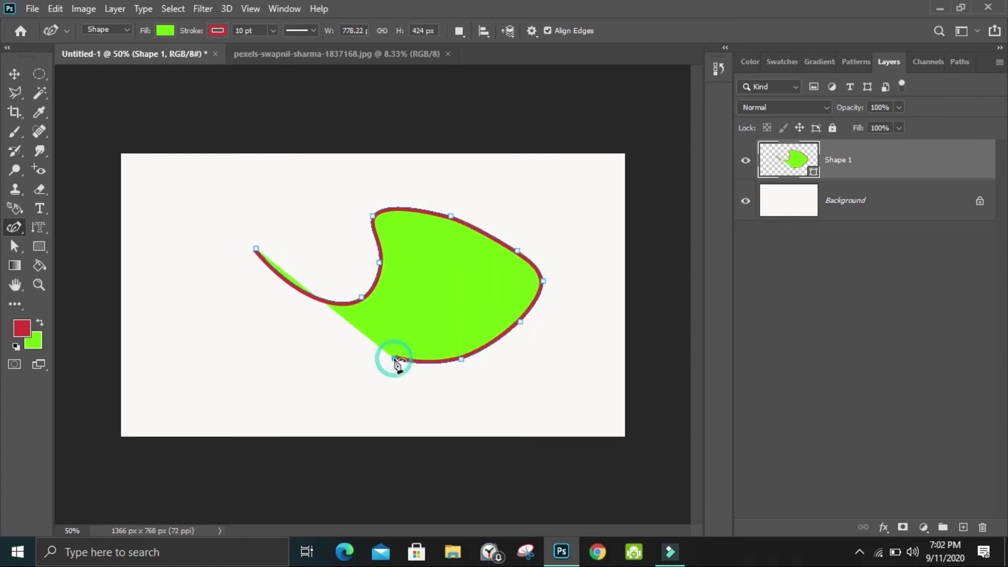
click(327, 374)
click(226, 310)
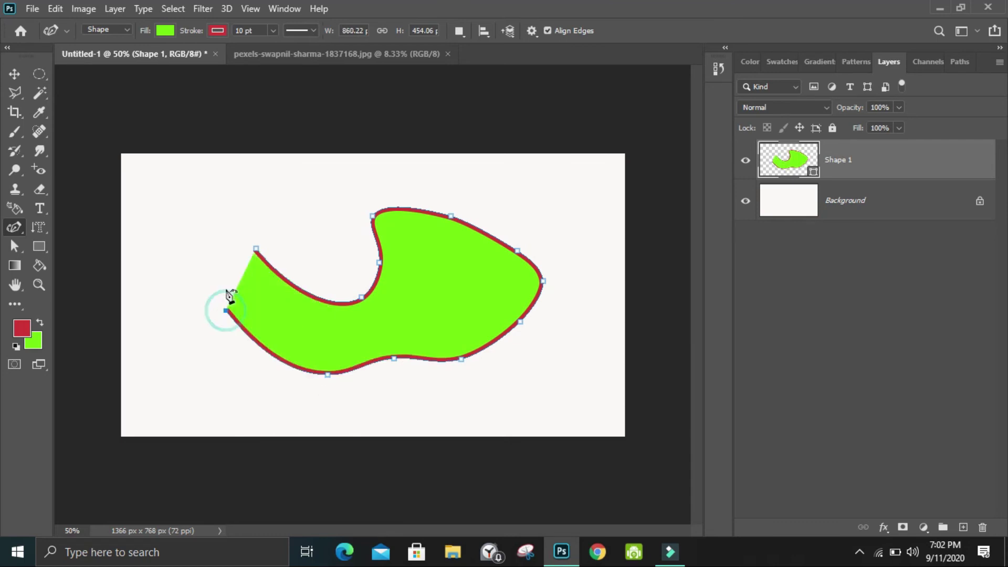
click(189, 255)
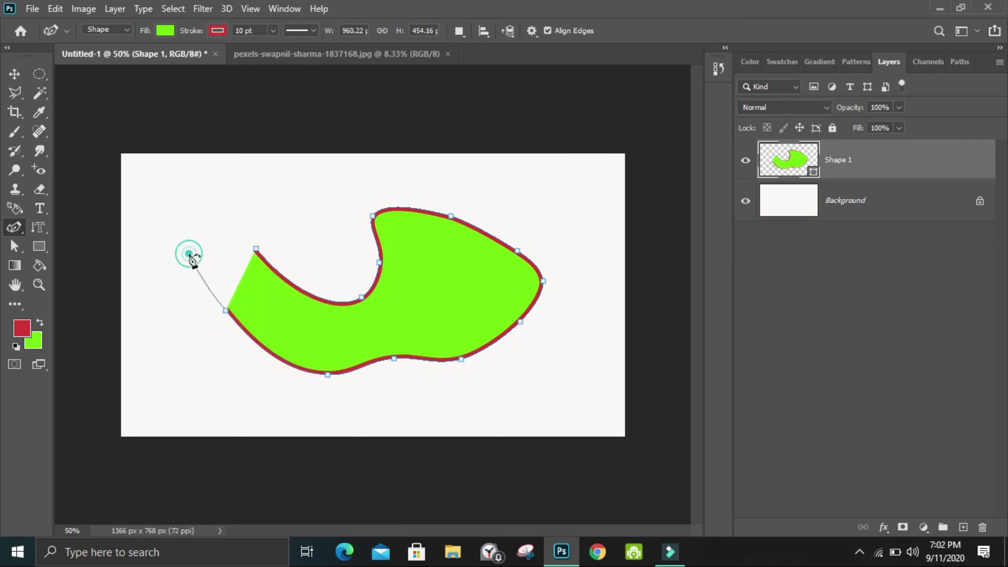
click(146, 175)
click(233, 153)
click(250, 177)
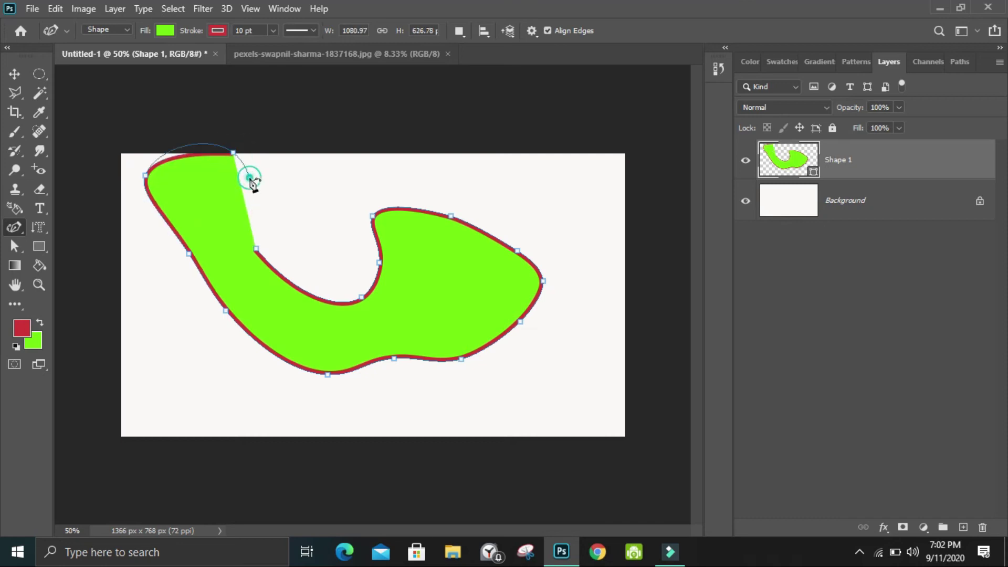
click(257, 249)
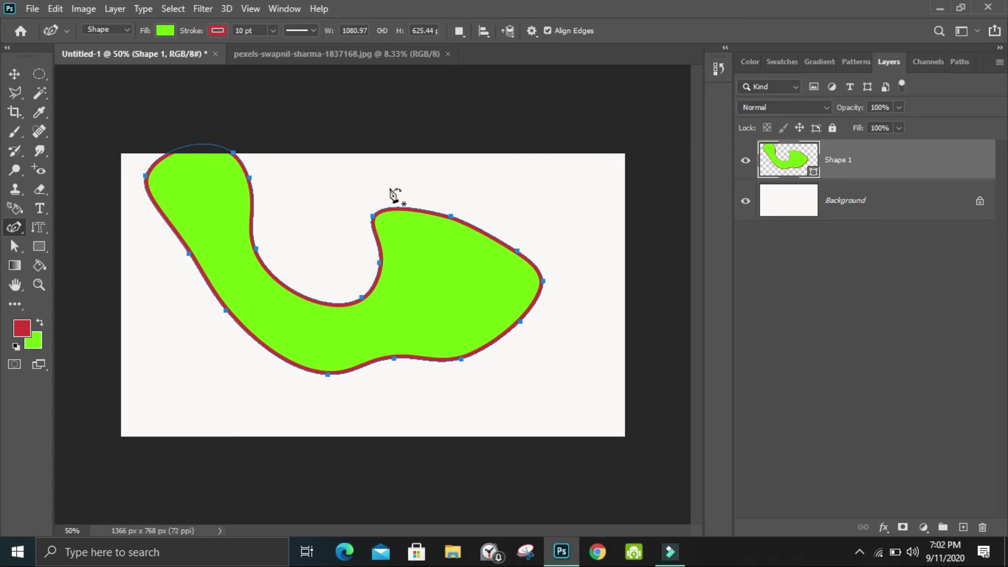
key(Delete)
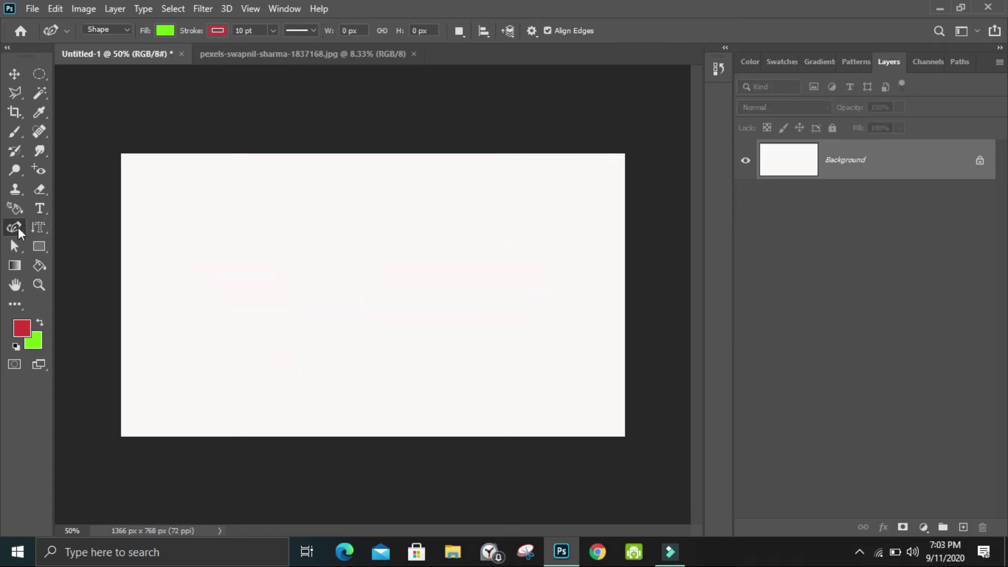
Draw a closed four-cornered green shape with the standard Pen tool.
right_click(17, 229)
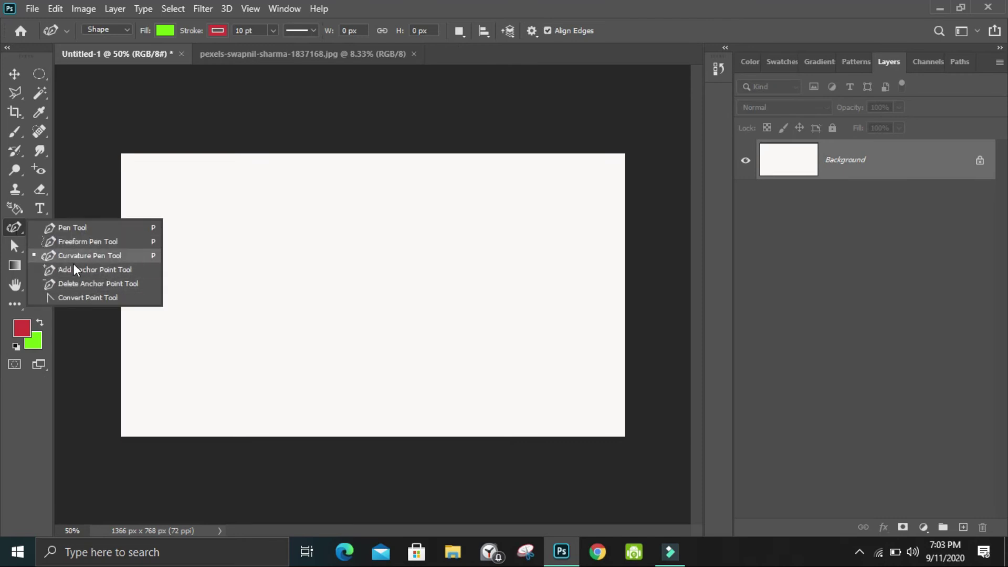
click(62, 226)
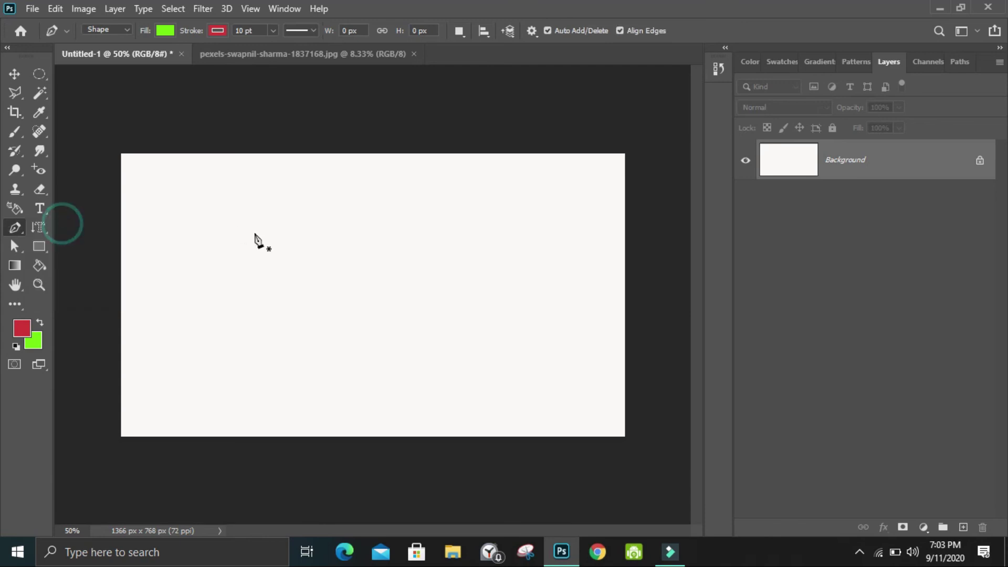
click(255, 233)
click(461, 227)
click(461, 349)
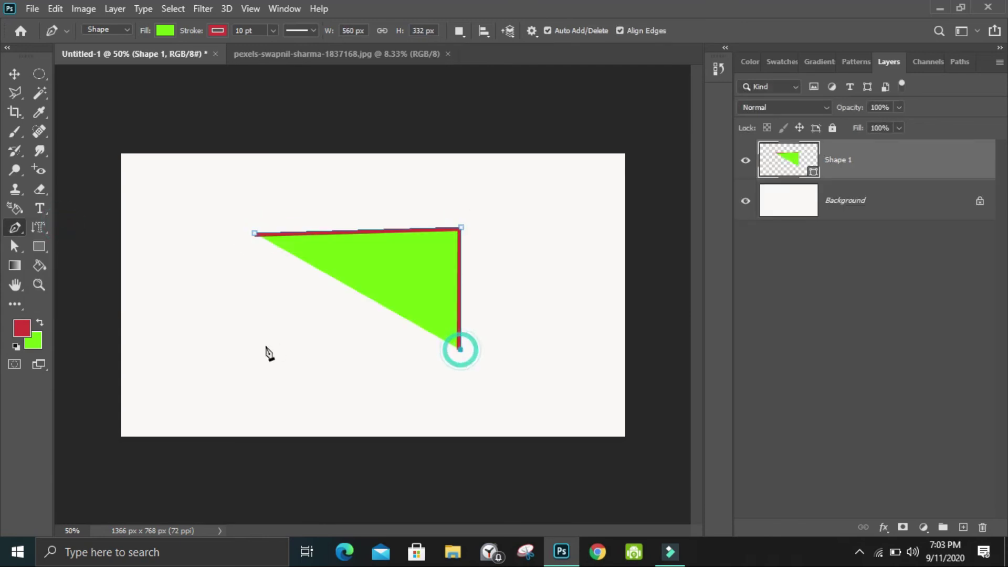
click(257, 356)
click(254, 235)
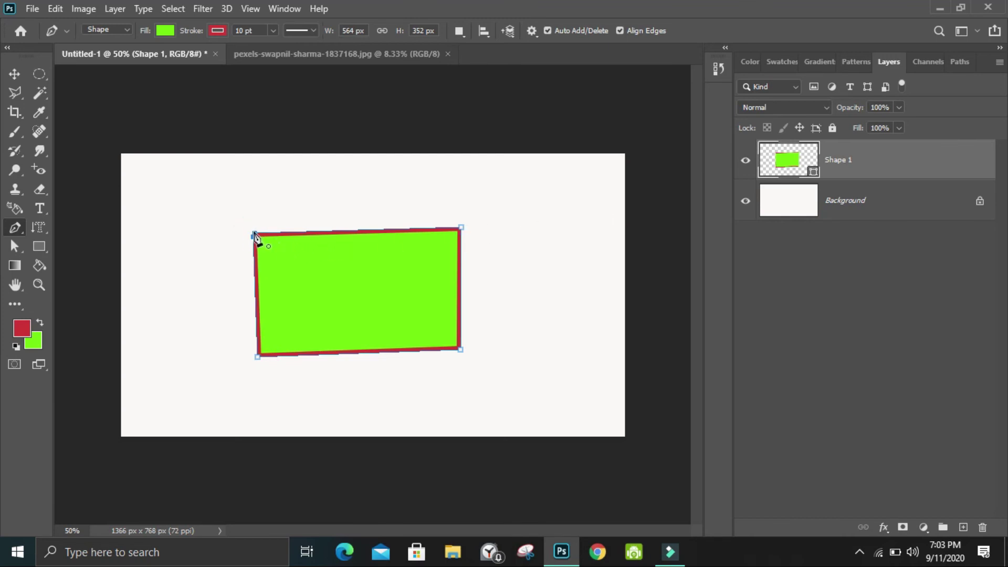
Add anchor points on the right and top edges, keeping one on the top edge.
click(461, 321)
key(ctrl+z)
click(372, 230)
key(ctrl+z)
click(358, 230)
Add anchors on the green rectangle's edges, then delete the top, left and right midpoint anchors.
click(365, 353)
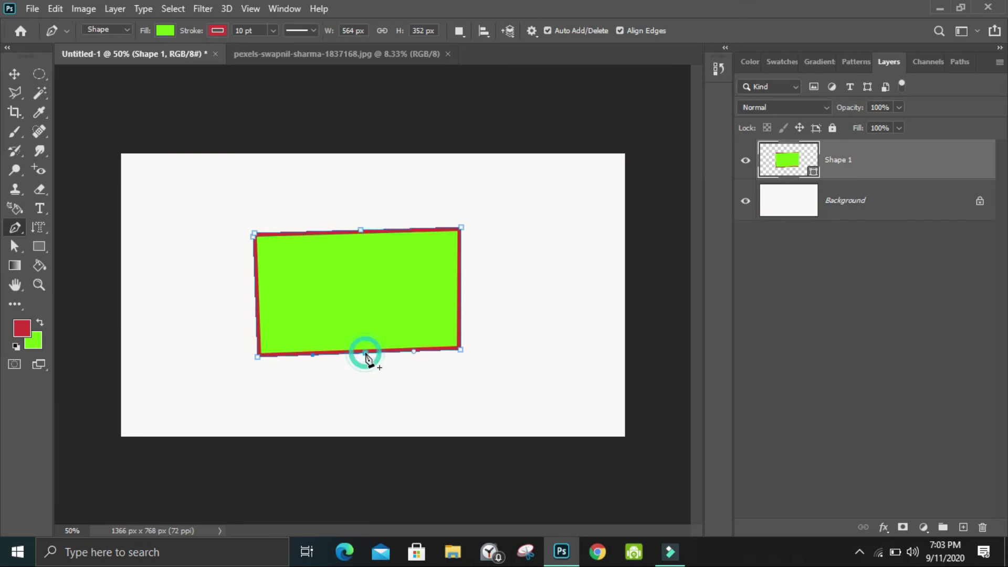
click(255, 289)
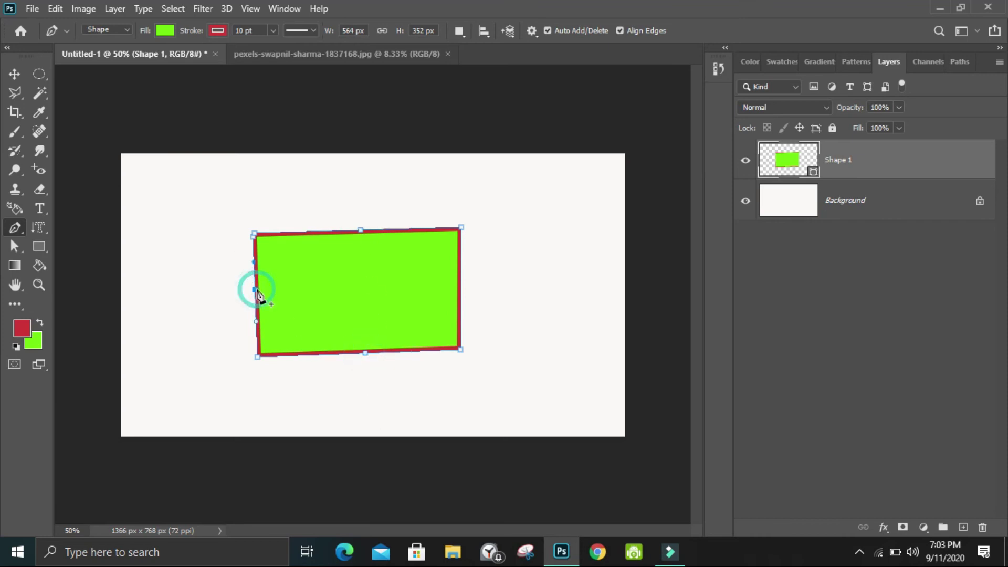
click(460, 290)
click(361, 231)
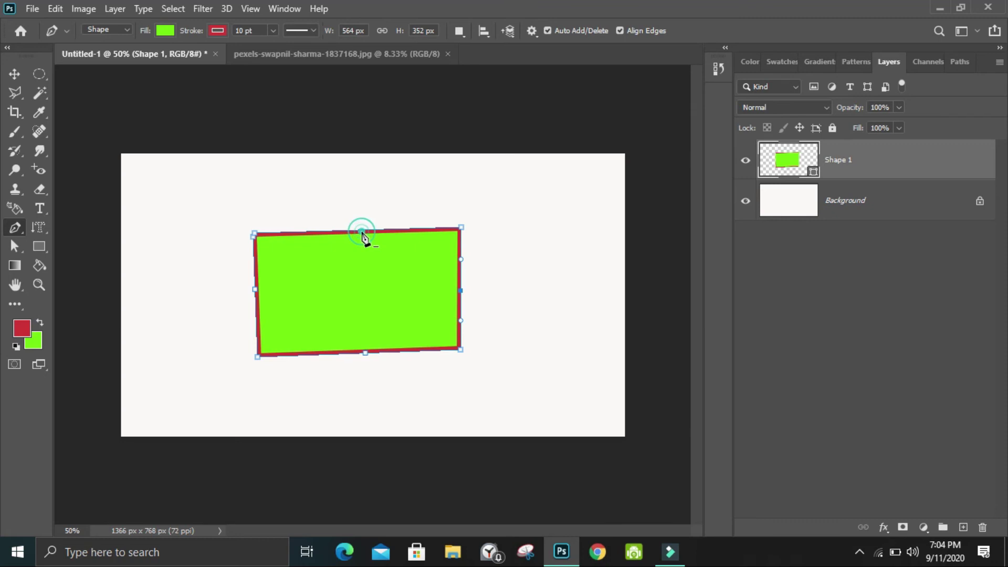
click(256, 290)
click(461, 292)
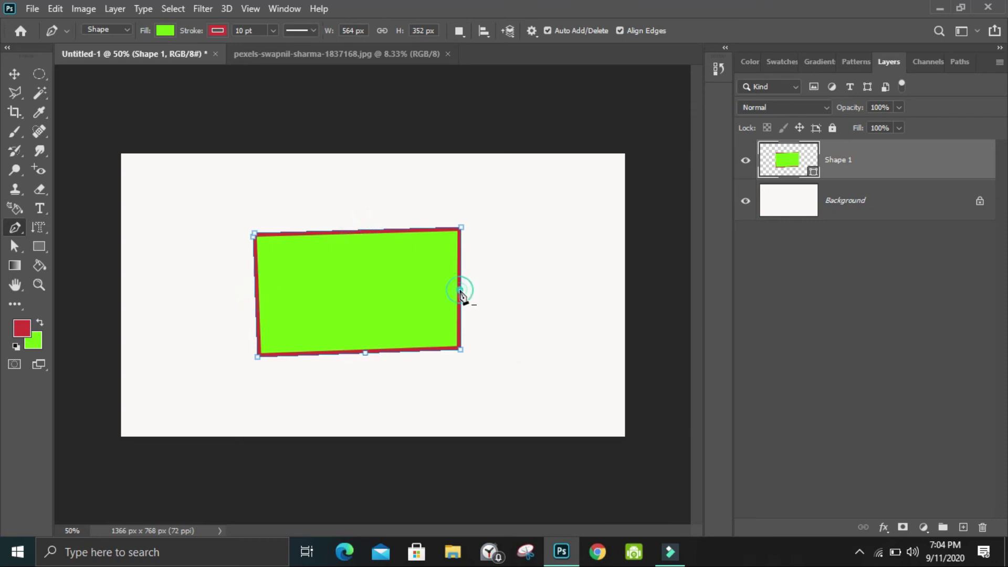
Remove the top-right and bottom-right corners to form a triangle, reshape the curve, then undo.
click(461, 229)
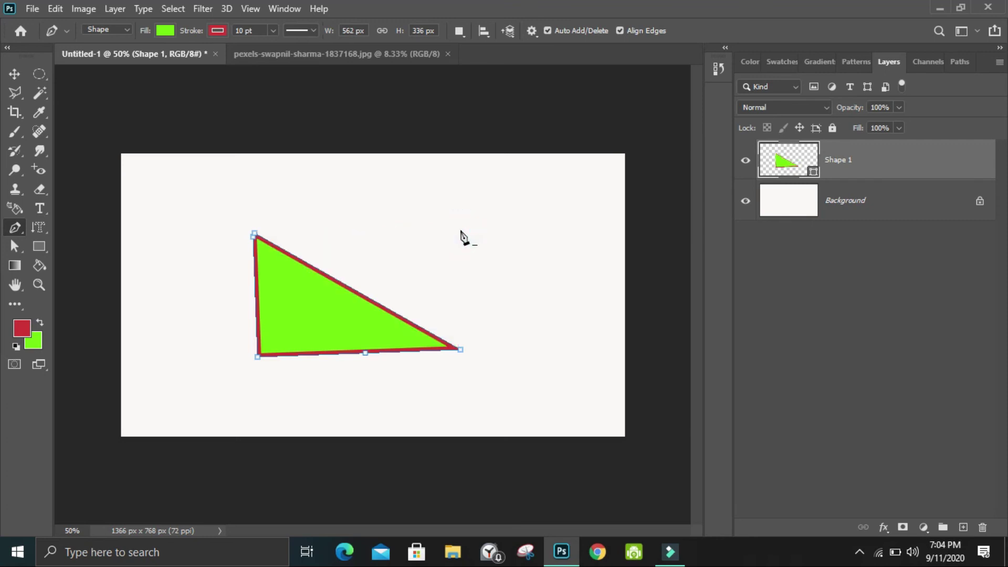
click(461, 350)
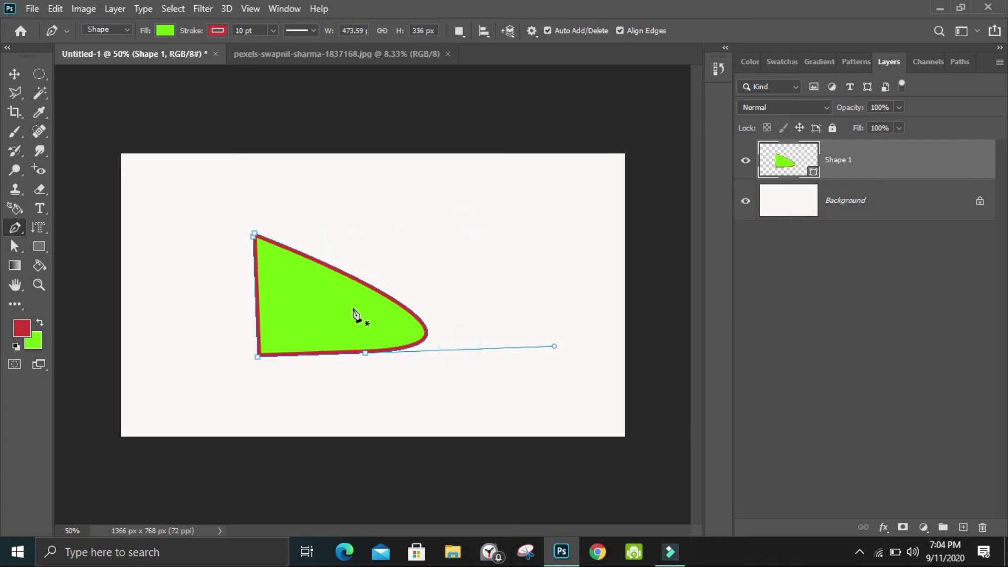
click(255, 235)
click(311, 272)
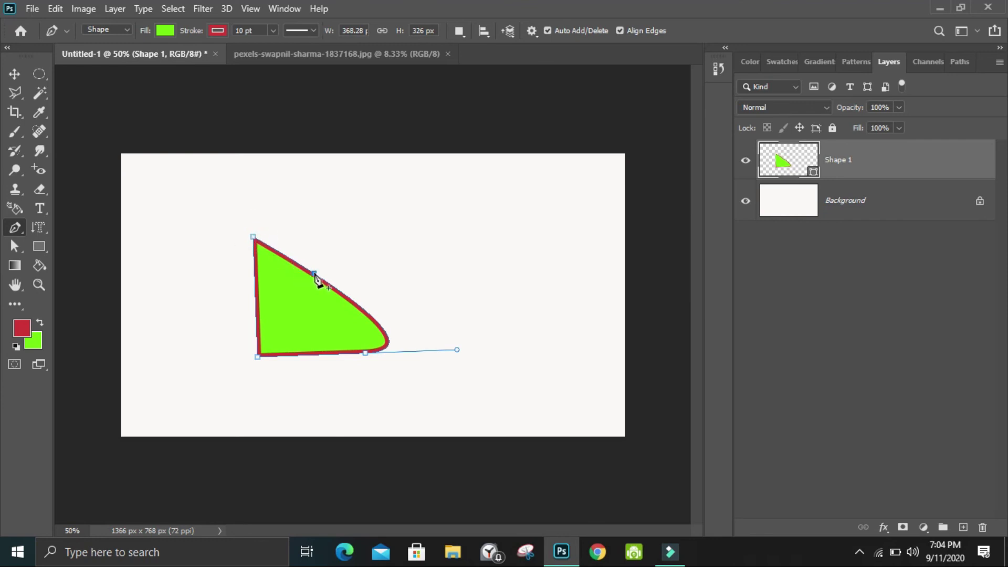
click(314, 273)
key(ctrl+z)
key(ctrl+z)
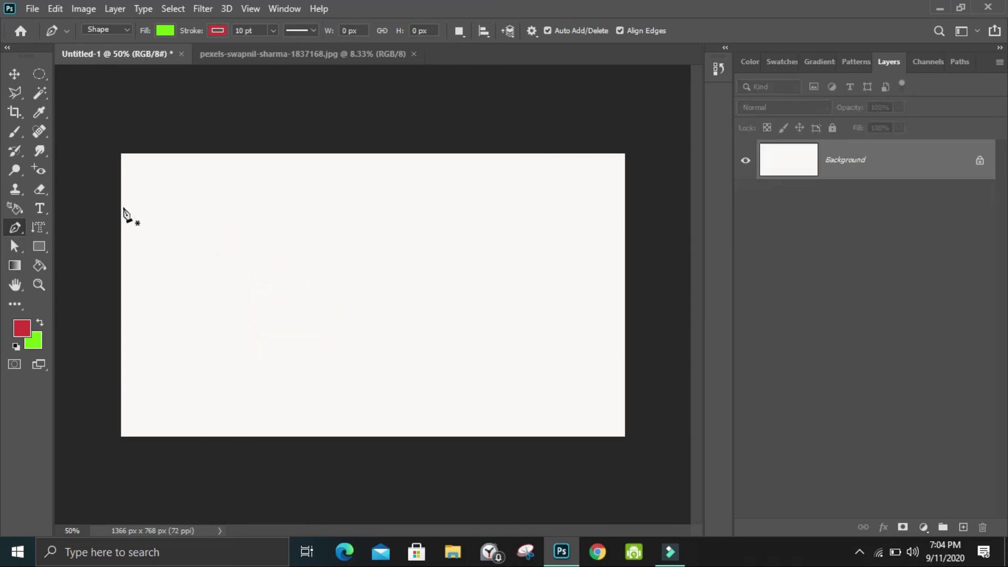
Switch the Pen to Path mode and draw a closed four-cornered outline path.
click(126, 30)
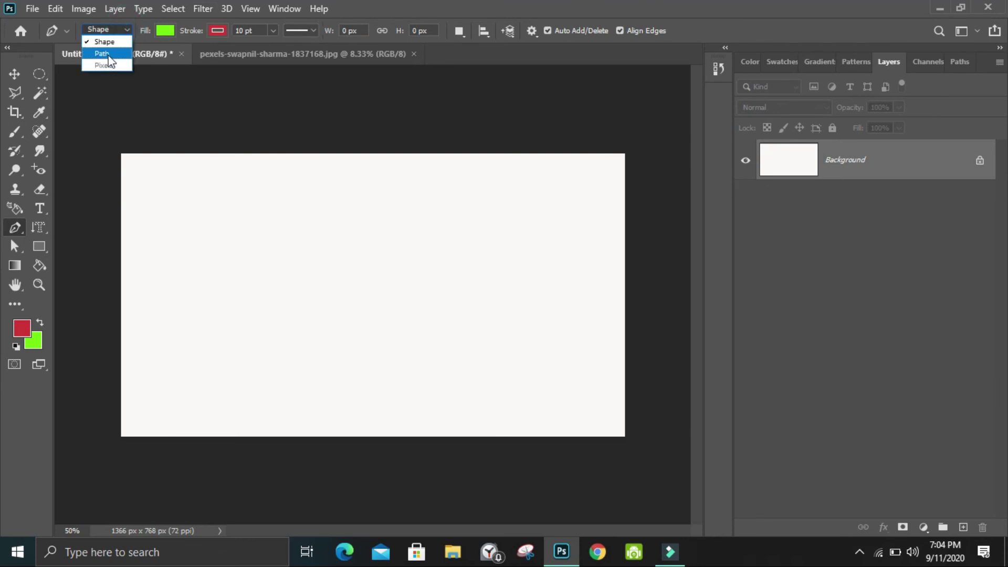
click(102, 54)
click(227, 216)
click(385, 216)
click(399, 344)
click(248, 347)
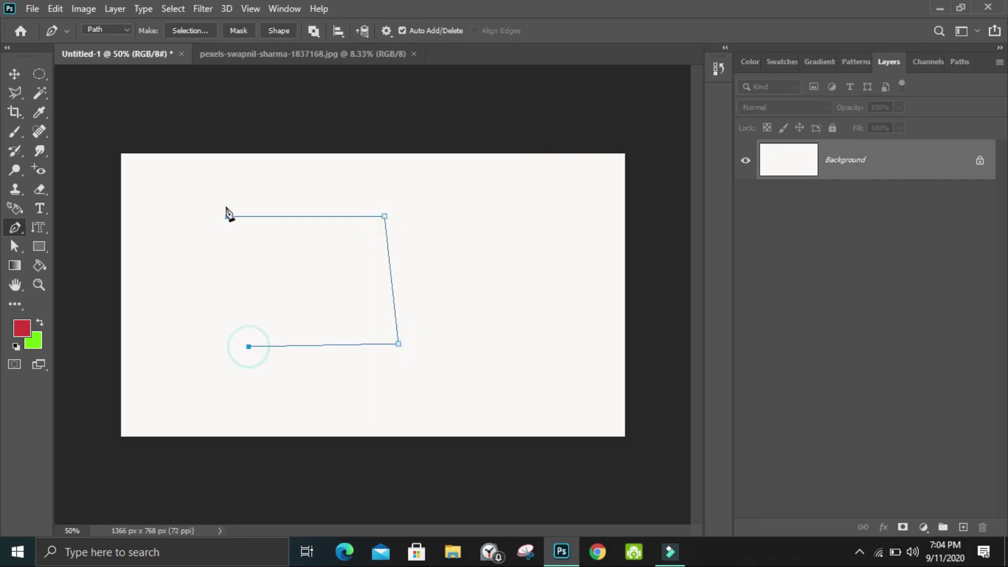
click(227, 217)
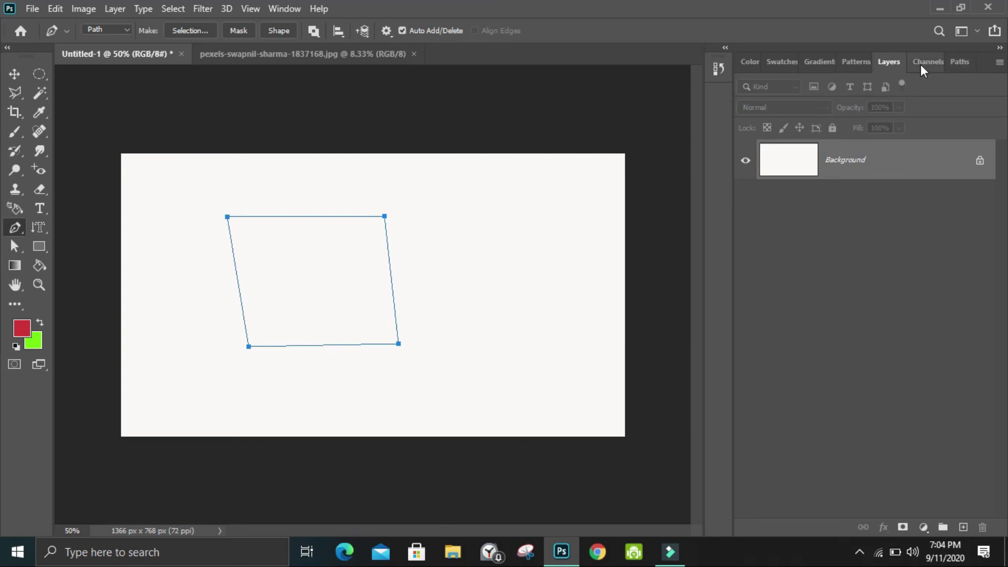
In the Paths panel, load the outline as a selection, rebuild a work path, then delete it.
click(959, 61)
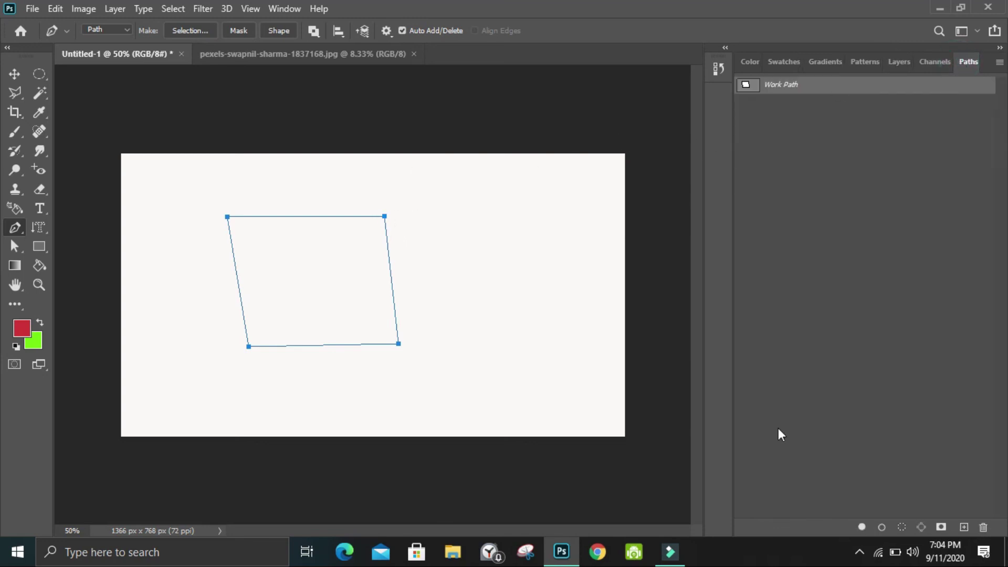
click(902, 528)
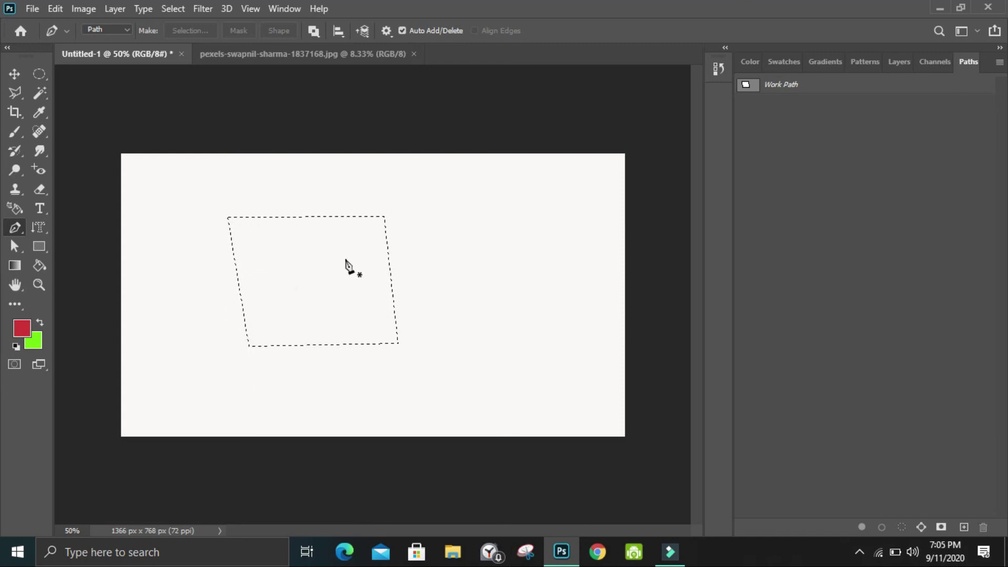
click(920, 529)
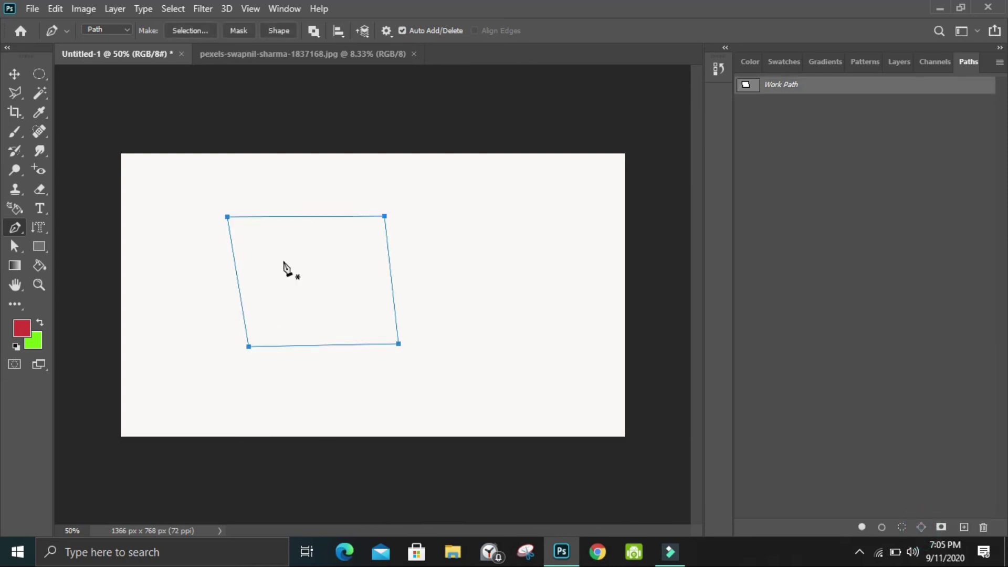
key(Delete)
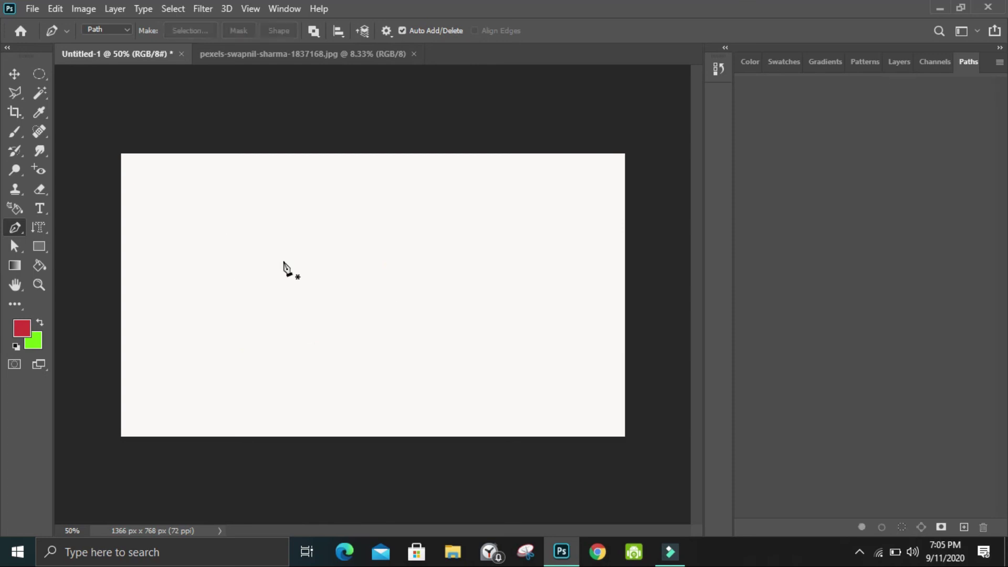
Draw a 622 × 486 px rectangular marquee selection and convert it into a work path.
click(888, 66)
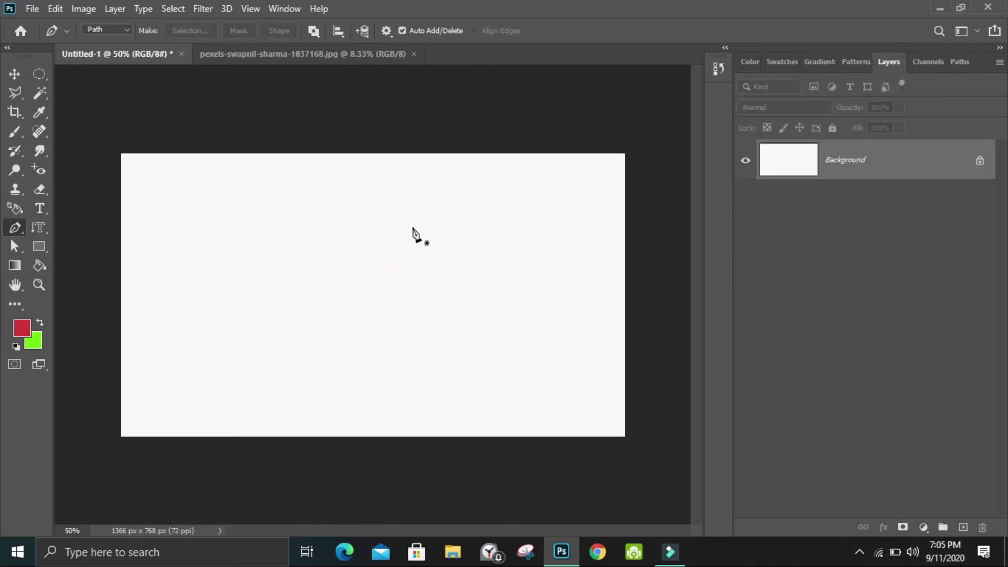
right_click(40, 76)
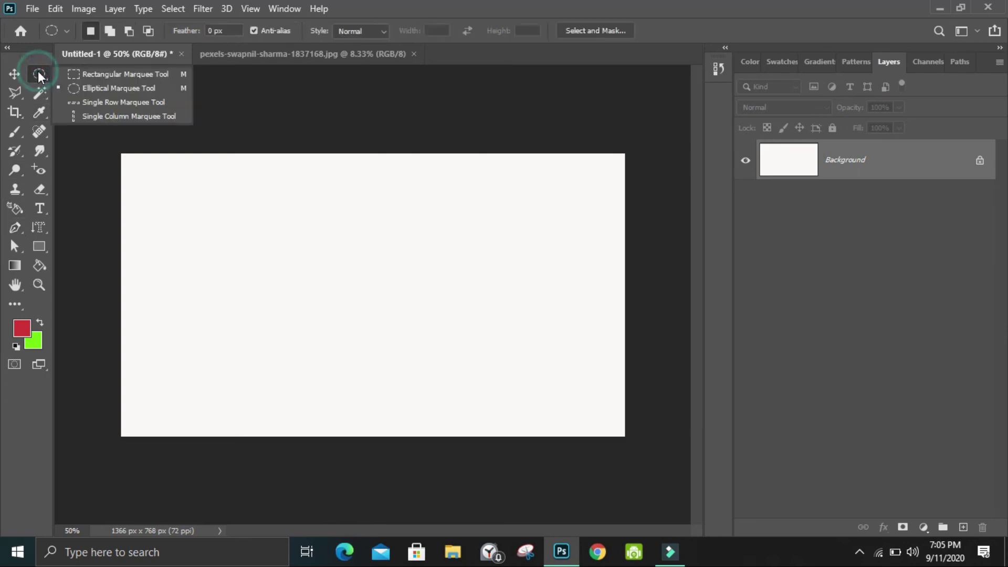
click(91, 79)
key(shift+m)
drag(436, 353, 471, 378)
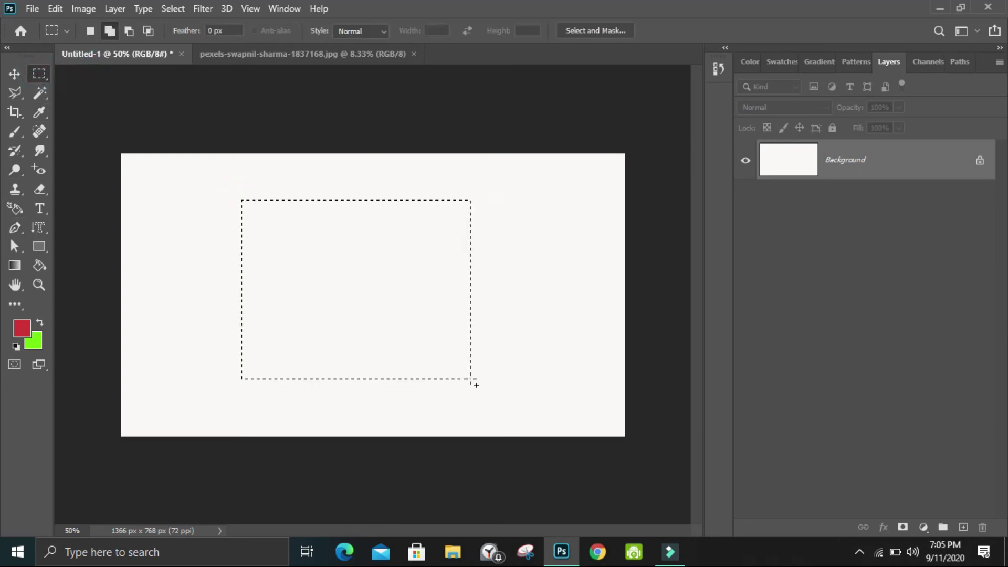
click(952, 62)
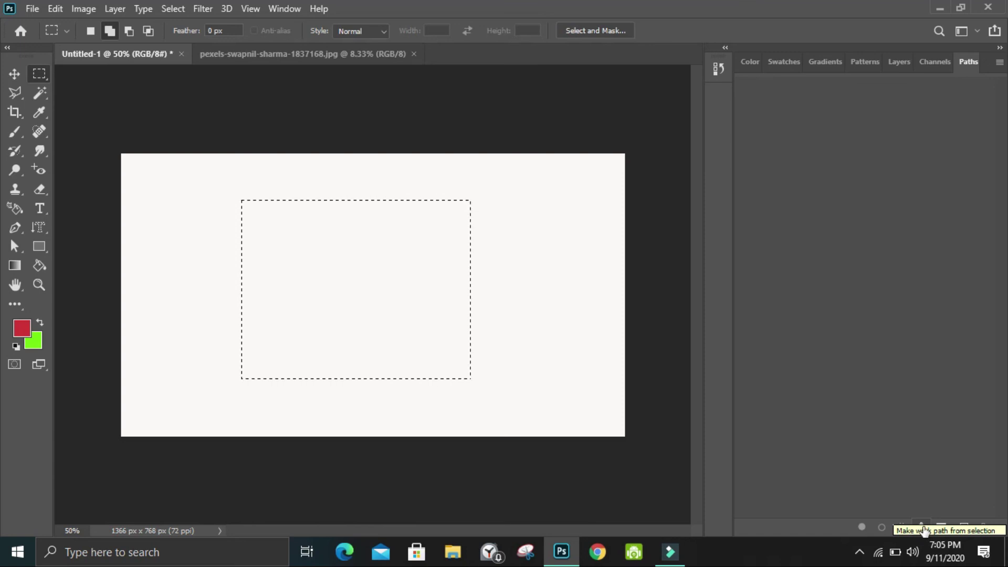
click(922, 527)
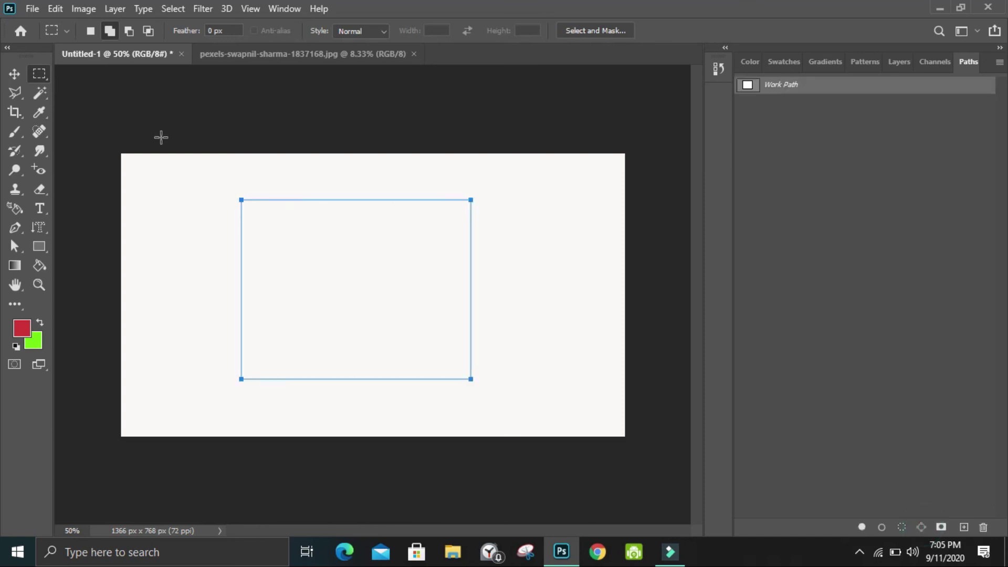